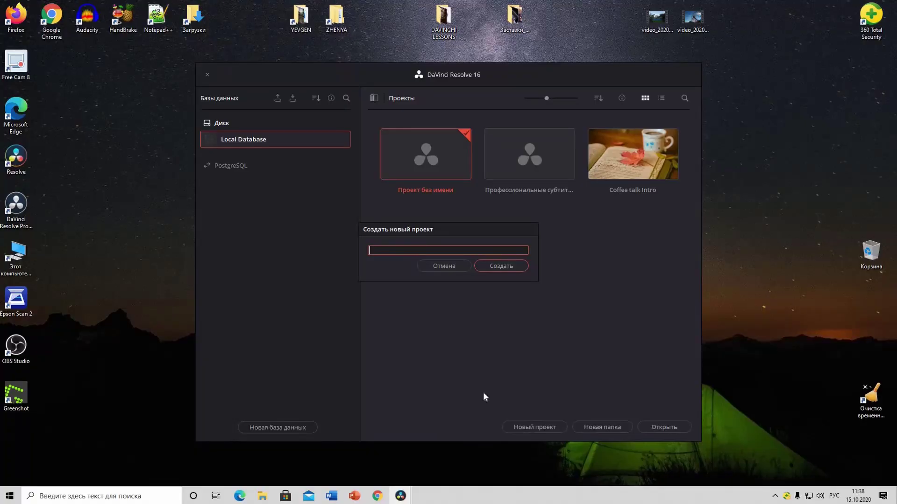
Step: Name the new project 'Профессиональные нвдписи' and create it
type("Профессиона")
type("льные ")
type("нвдписи")
key("Return")
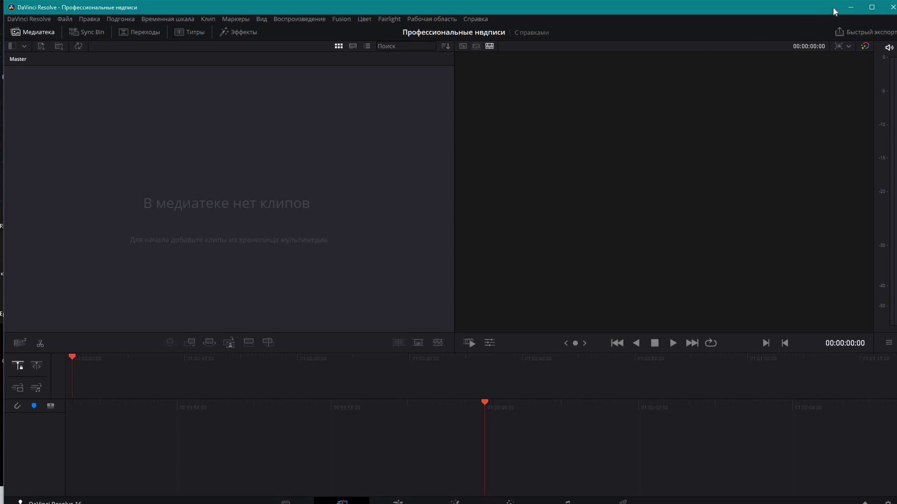
Step: Drag both park video files from the desktop into the Media Pool, then go to the Edit page
left_click(849, 9)
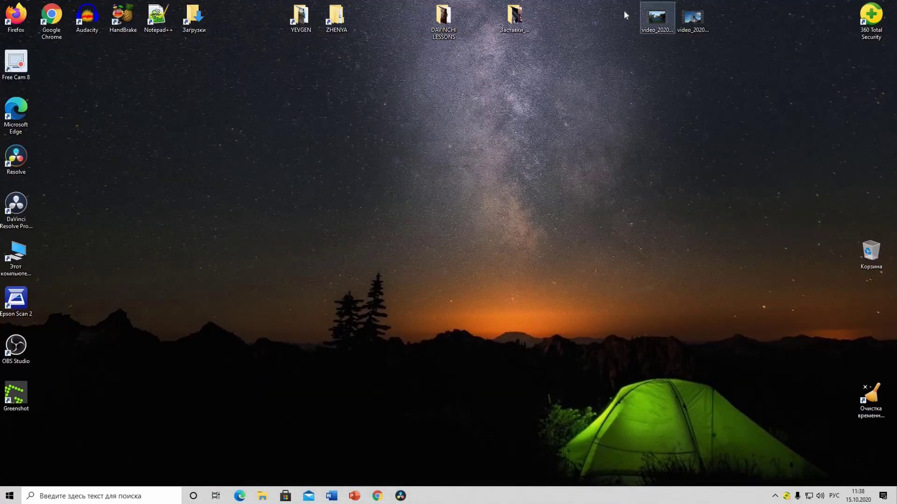
left_click_drag(626, 5, 724, 69)
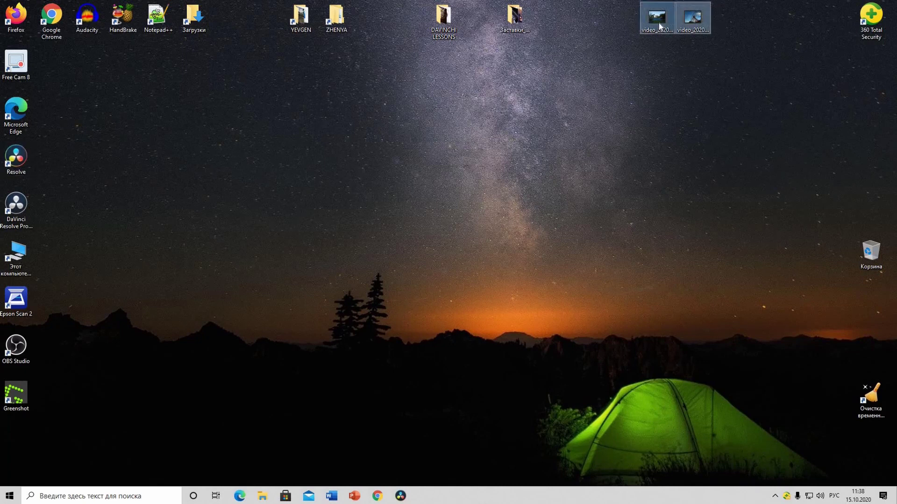
mouse_move(657, 19)
left_mouse_down()
mouse_move(412, 497)
mouse_move(146, 110)
left_mouse_up()
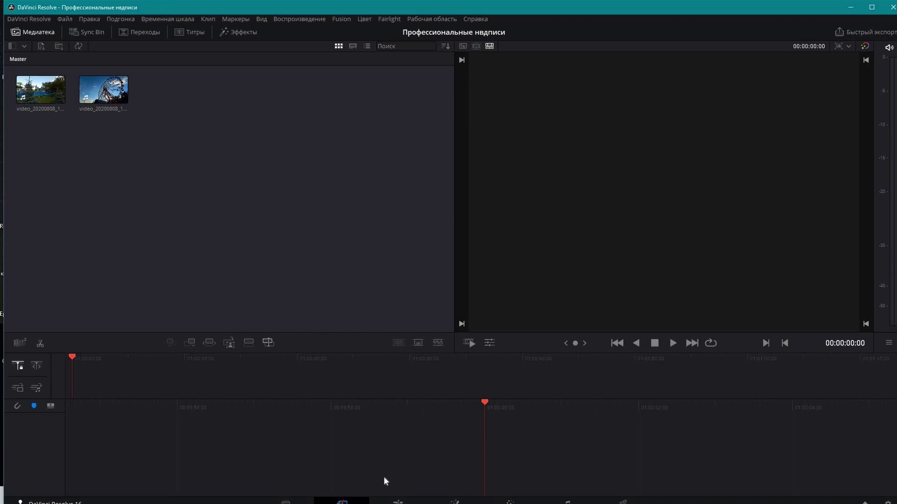
left_click(398, 503)
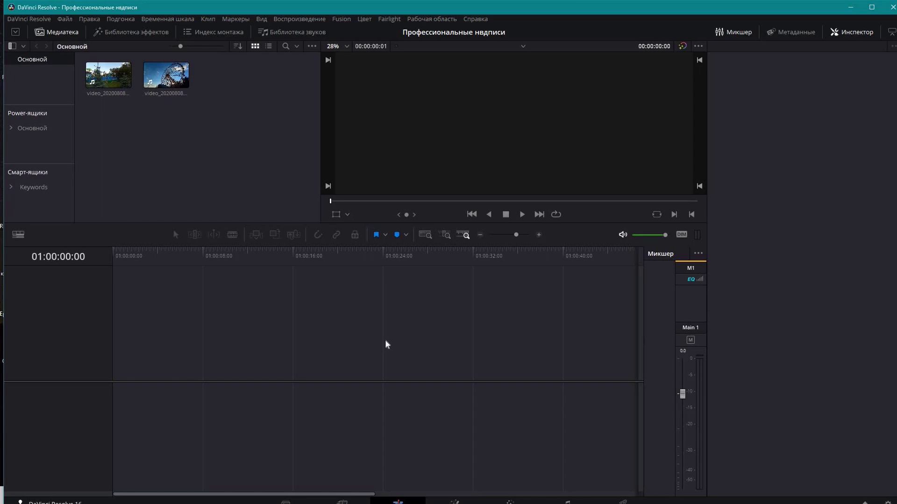
Step: Place video_20200808_181039.mp4 on a new timeline at 00:00:00:00 and preview its playback
left_click(122, 82)
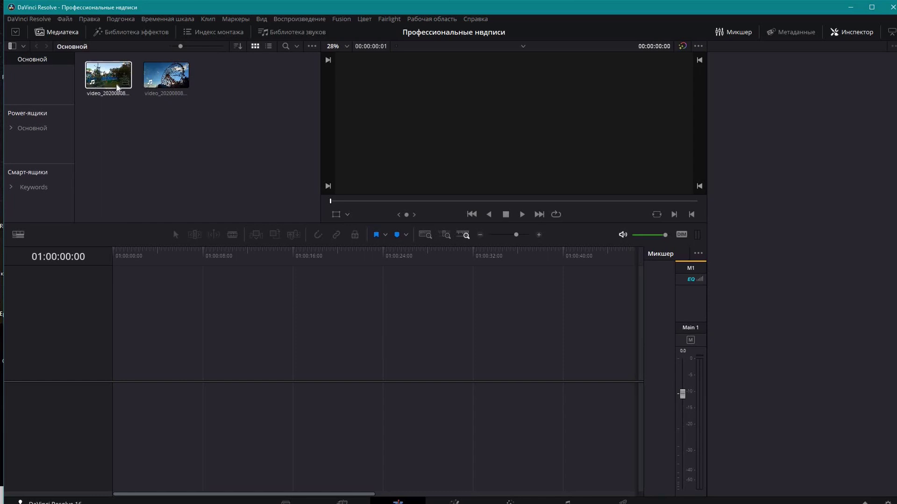
left_click_drag(100, 80, 237, 372)
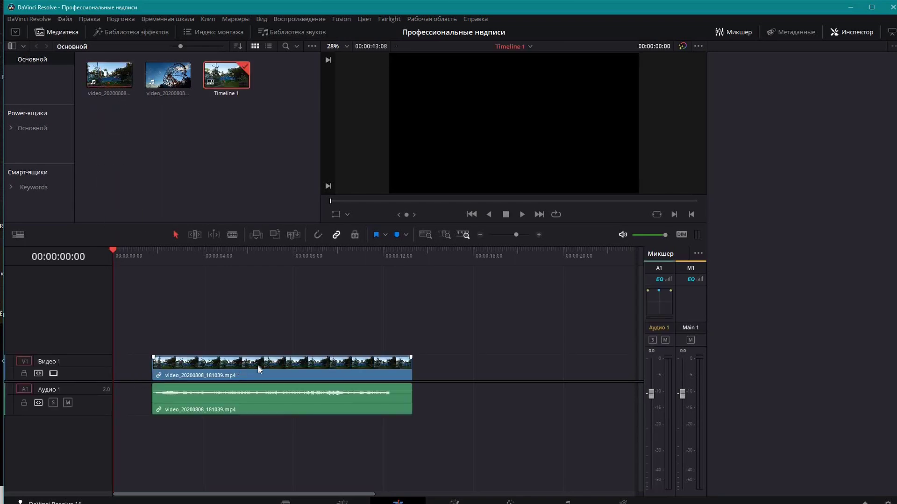
left_click_drag(237, 372, 206, 376)
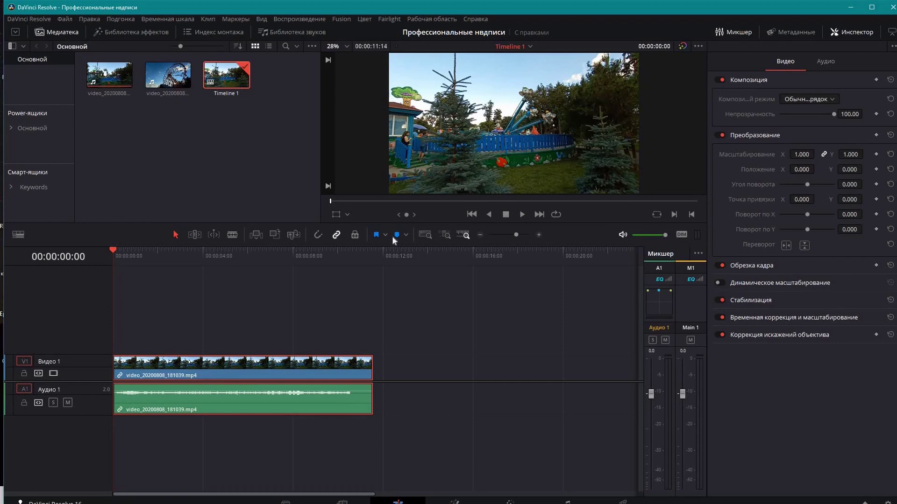
left_click(522, 214)
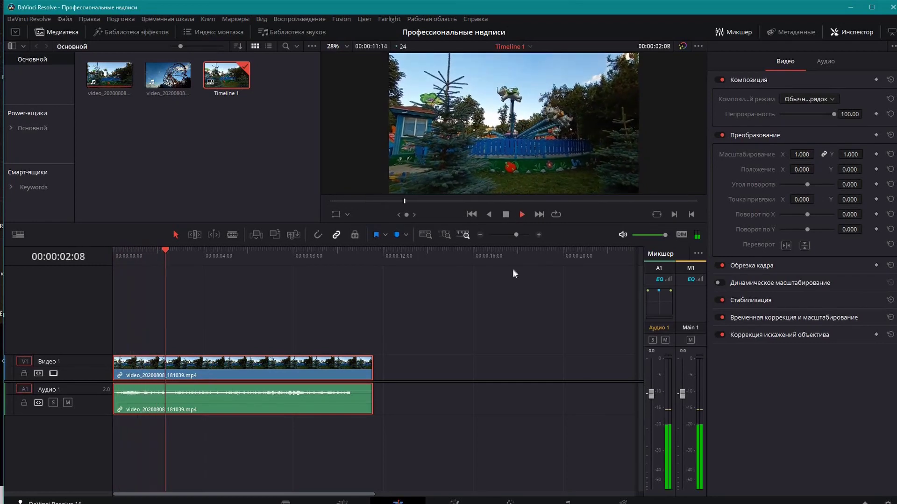
left_click(507, 218)
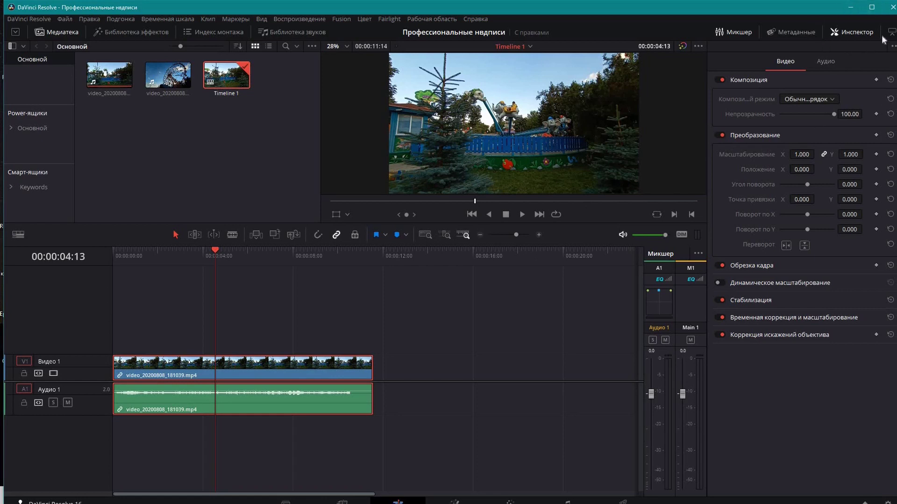
left_click(851, 35)
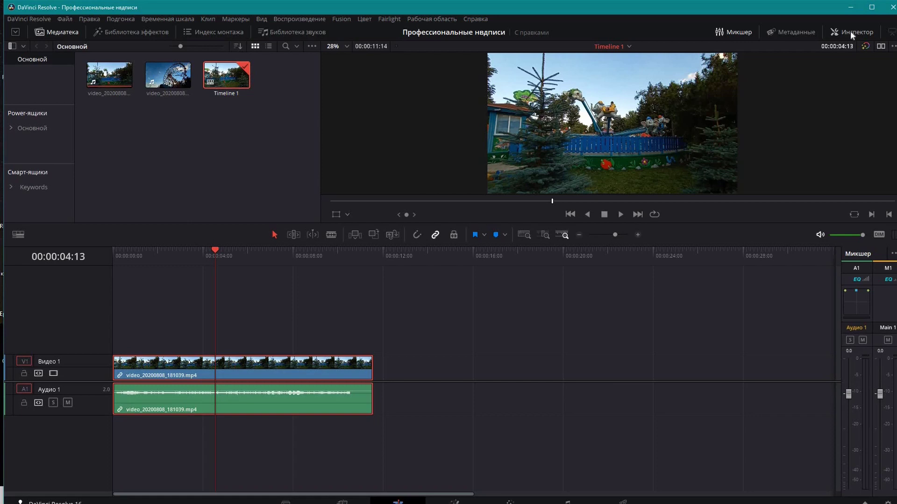
left_click(851, 34)
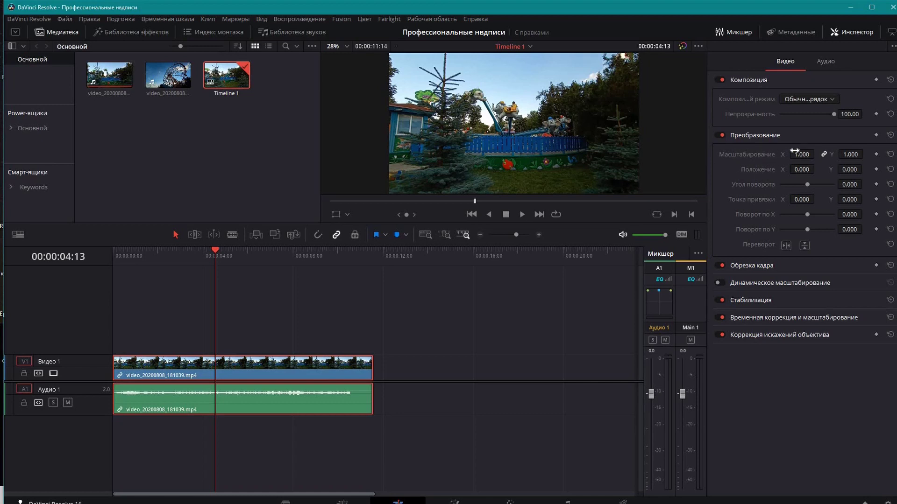
left_click_drag(801, 154, 816, 154)
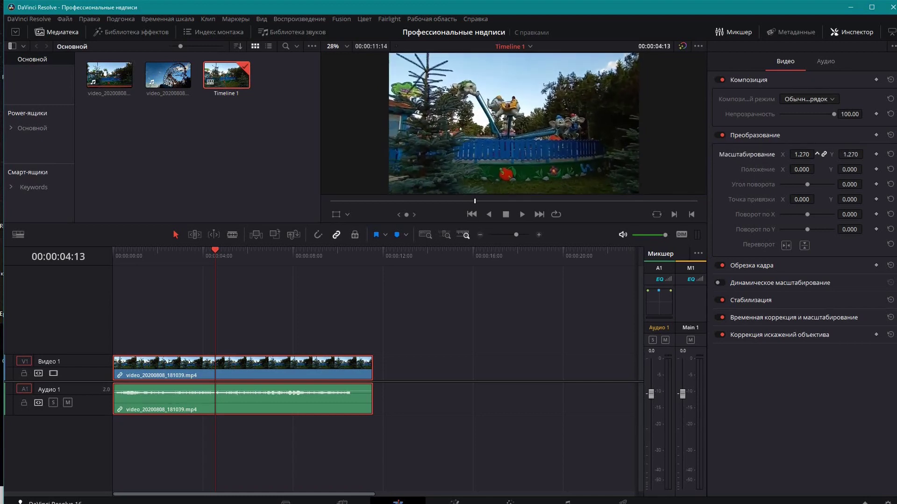
left_click_drag(817, 154, 801, 154)
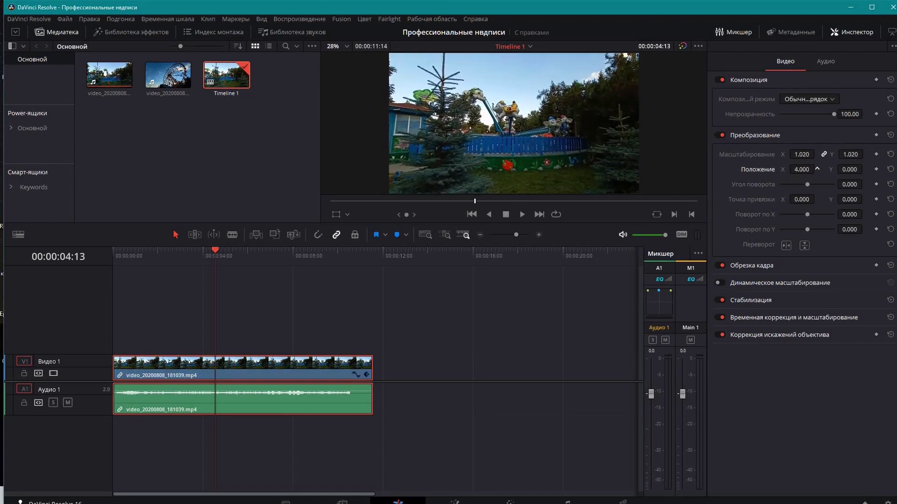
left_click_drag(799, 169, 817, 168)
mouse_move(799, 170)
left_mouse_down()
mouse_move(783, 214)
mouse_move(805, 217)
left_mouse_up()
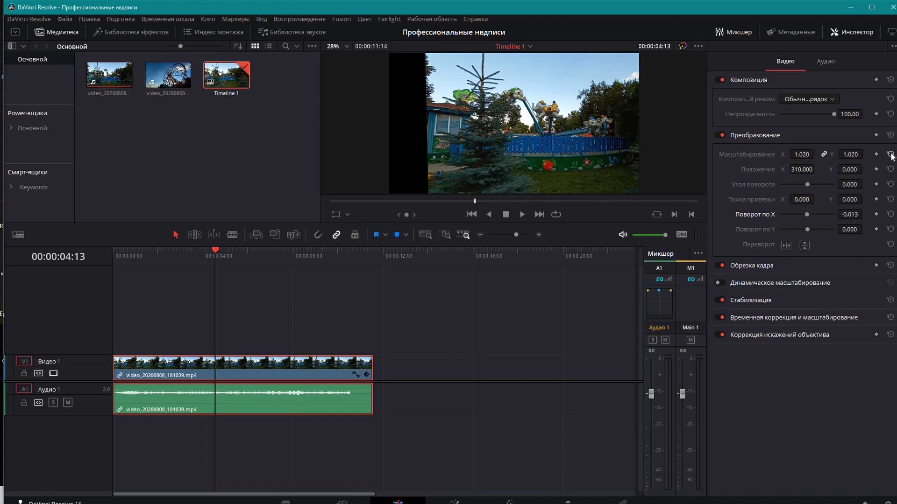
left_click(891, 154)
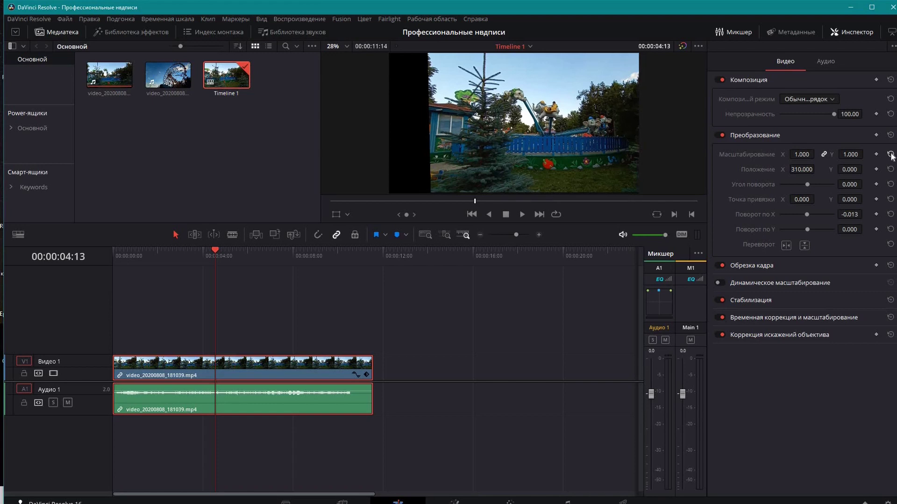
left_click(891, 169)
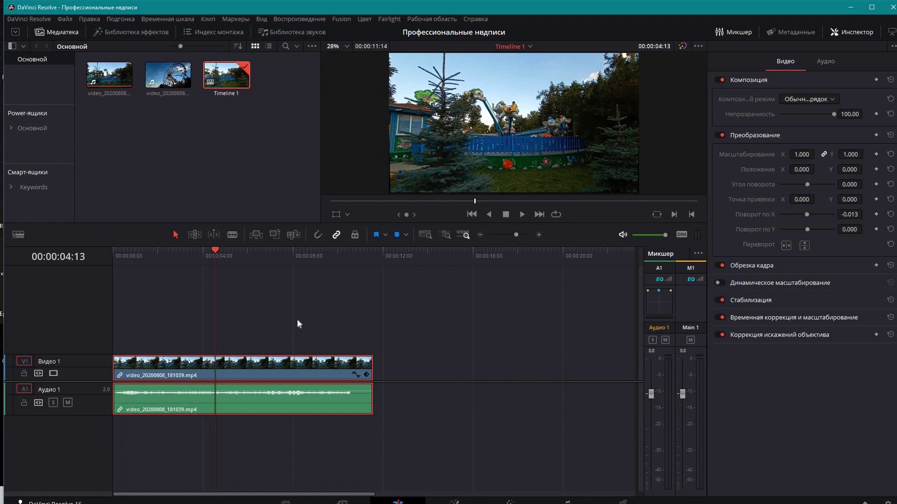
Step: From Effects Library Titles, place 3D Lower 3rd Multiplane Background on Video 2 over the clip
left_click(107, 36)
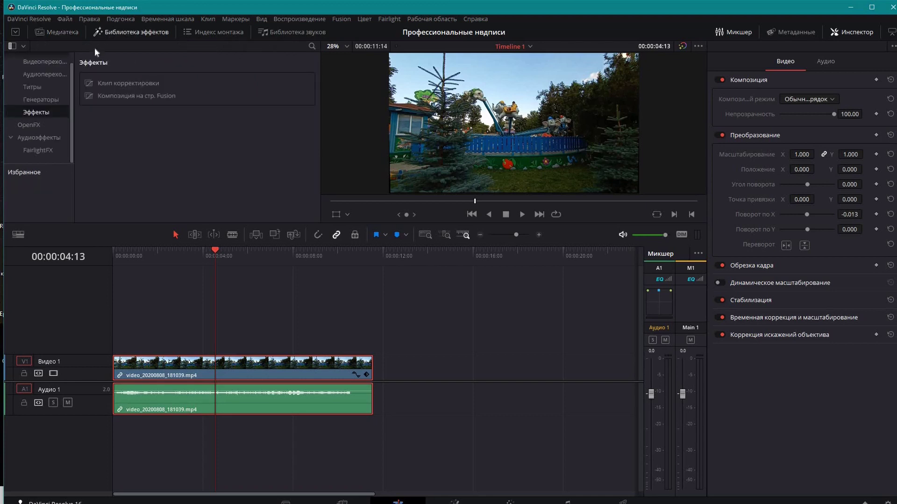
scroll(45, 80, "up", 1)
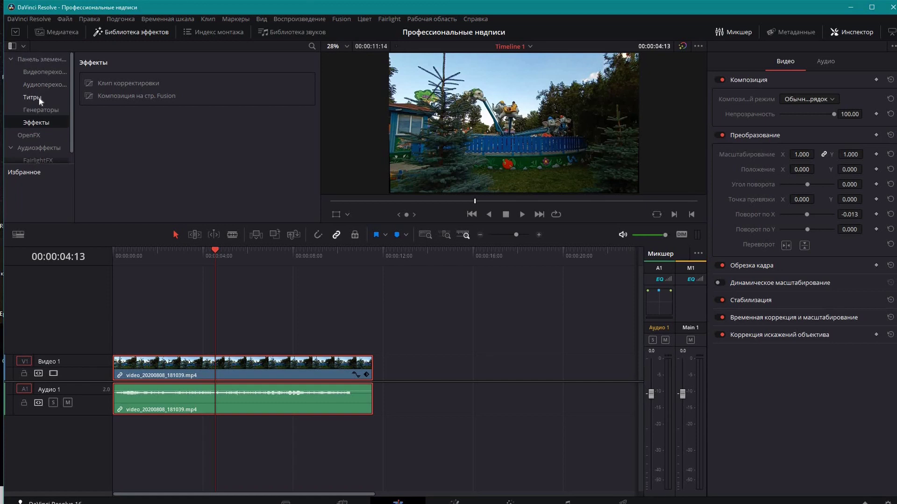
left_click(40, 99)
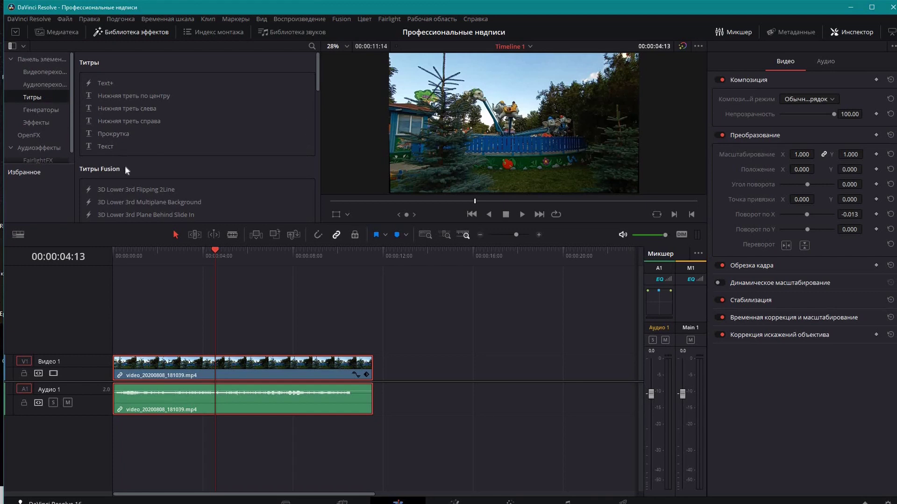
scroll(125, 165, "down", 2)
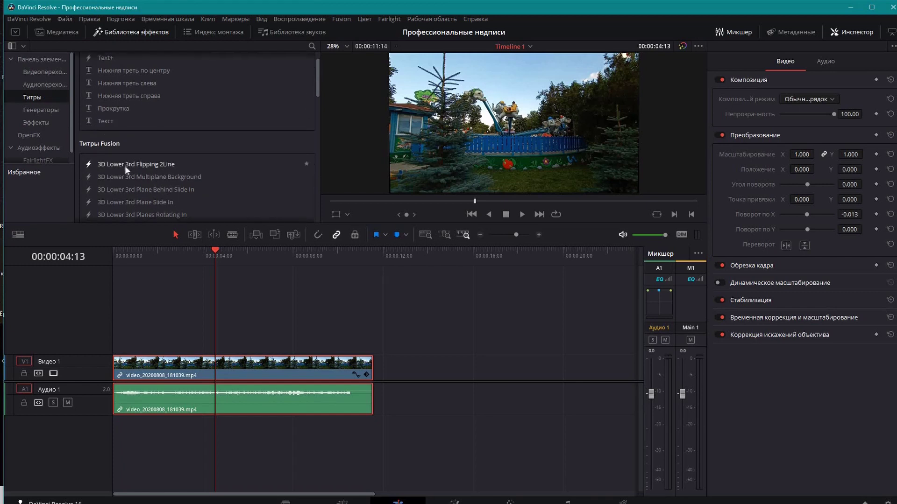
scroll(125, 165, "down", 3)
scroll(125, 165, "down", 1)
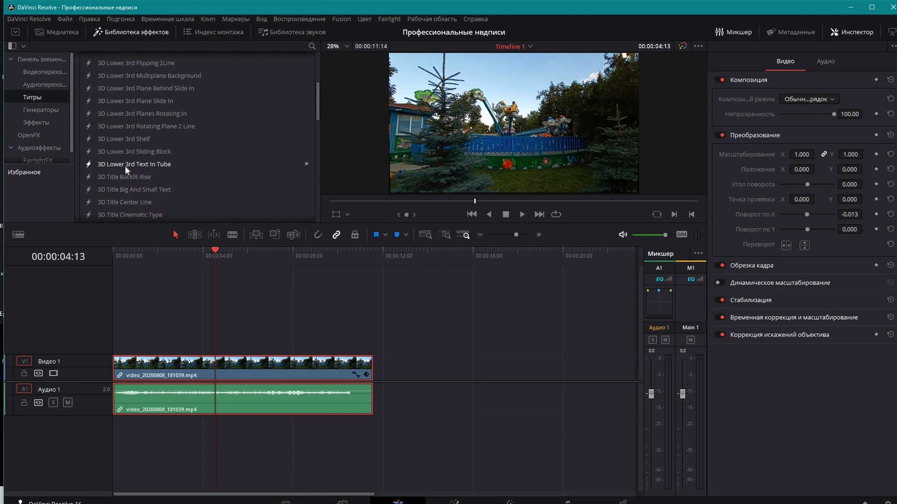
scroll(124, 165, "up", 2)
left_click_drag(103, 151, 131, 336)
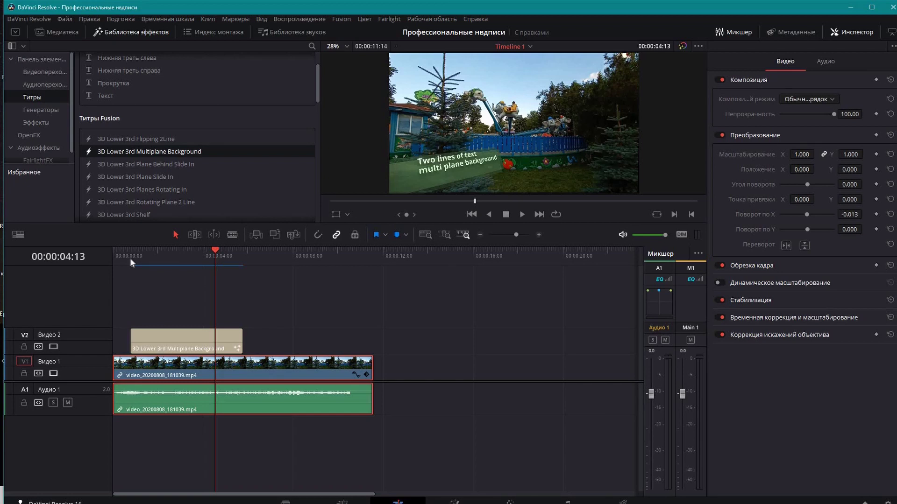
Step: Replace the lower-third's placeholder text with 'Профессиональные титры'
left_click(166, 344)
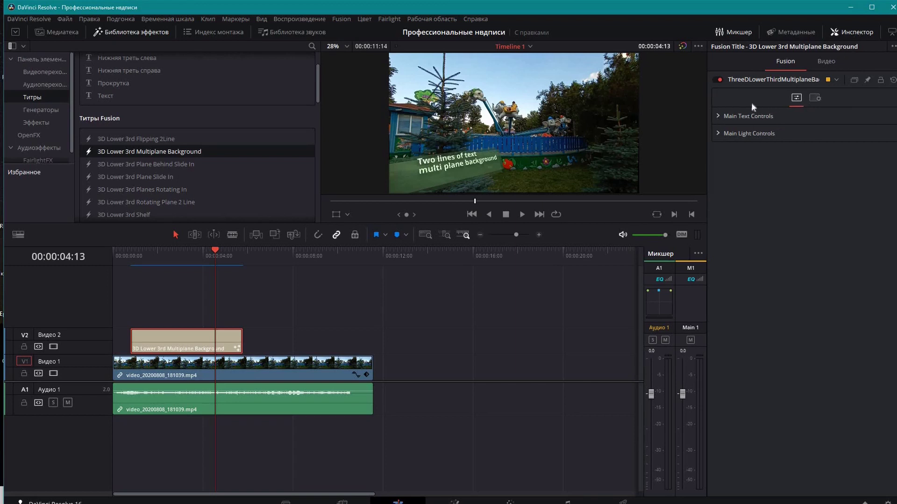
left_click(719, 116)
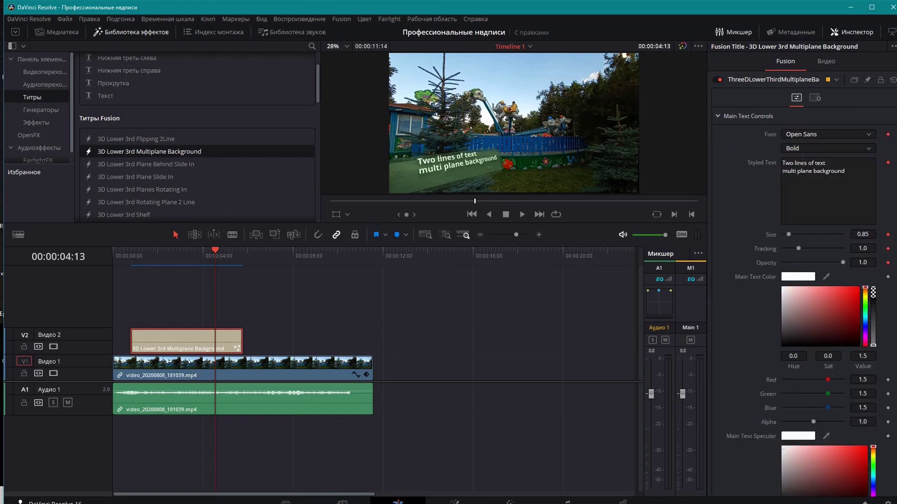
left_click(848, 174)
key("BackSpace")
key("BackSpace")
key("BackSpace")
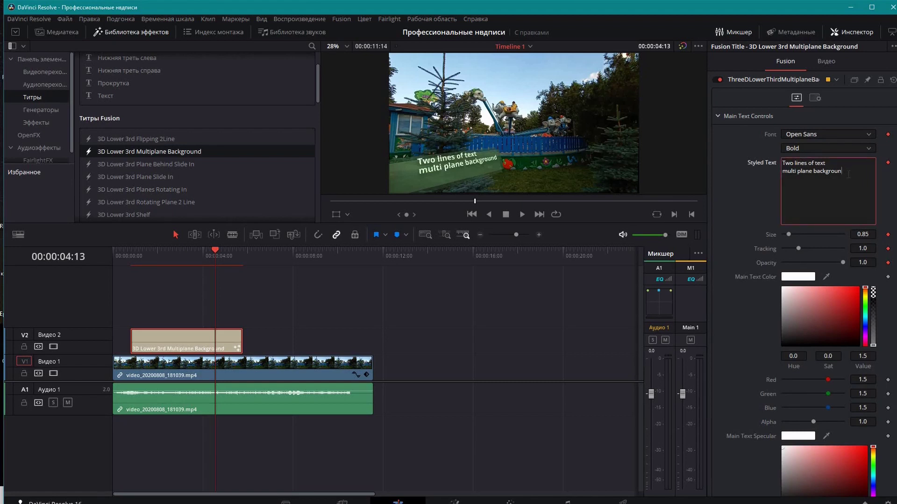
key("BackSpace")
key("BackSpace")
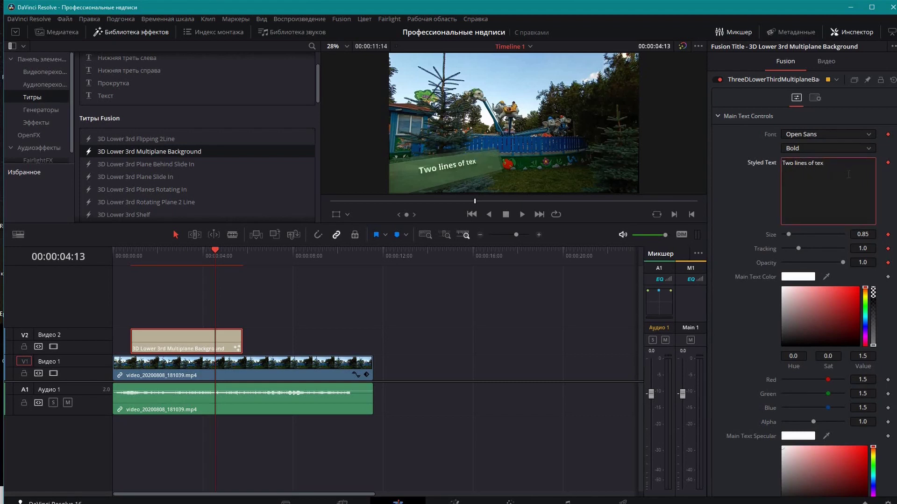
key("BackSpace")
key("BackSpace")
key("BackSpace")
key("BackSpace")
key("BackSpace")
key("BackSpace")
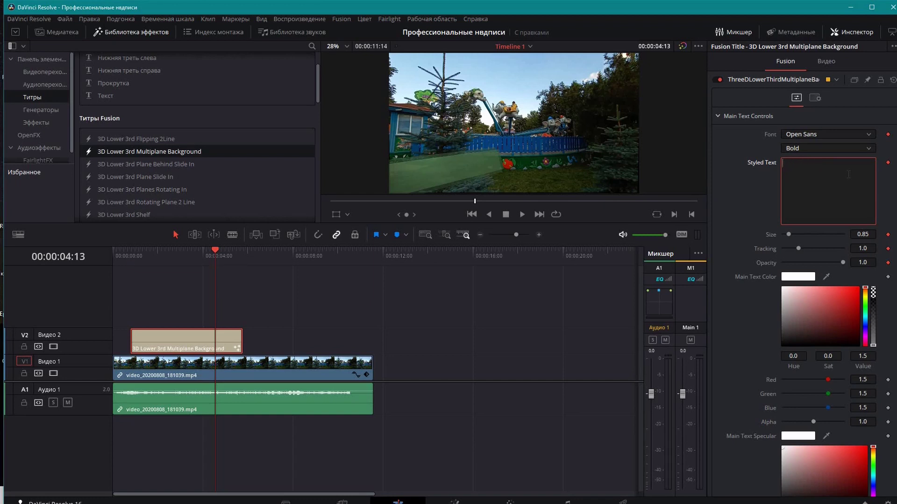
type("Профессиональные титры")
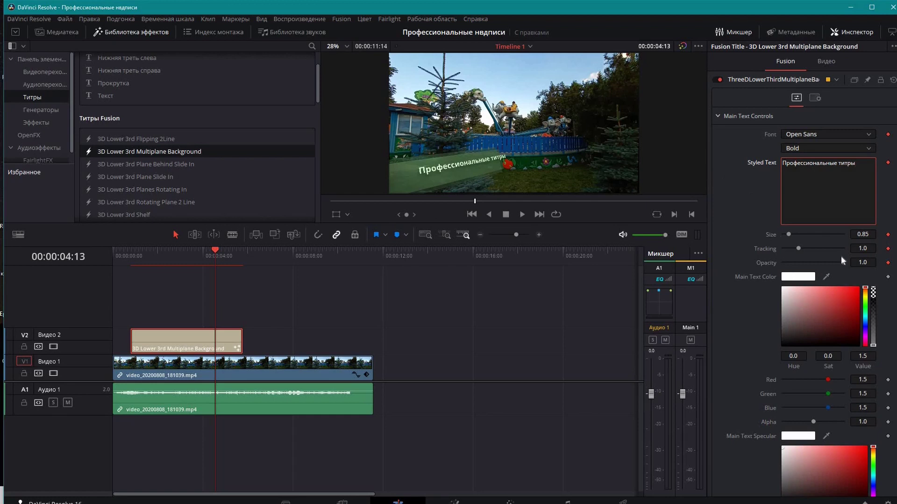
Step: Set the title's size to 0.79, tracking to 1.039 and opacity to 0.906
left_click_drag(788, 234, 799, 249)
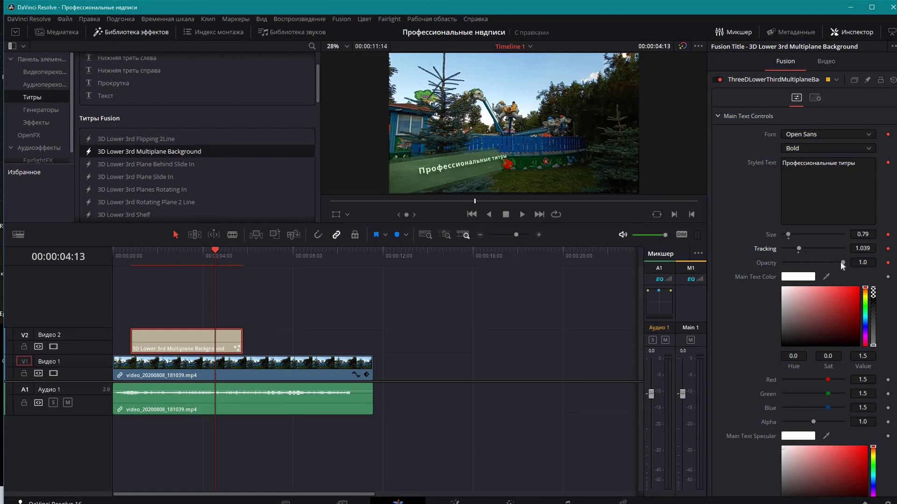
mouse_move(843, 262)
left_mouse_down()
mouse_move(812, 265)
mouse_move(837, 264)
left_mouse_up()
scroll(728, 313, "down", 3)
scroll(726, 307, "down", 3)
scroll(727, 307, "down", 1)
scroll(727, 307, "up", 7)
left_click(121, 255)
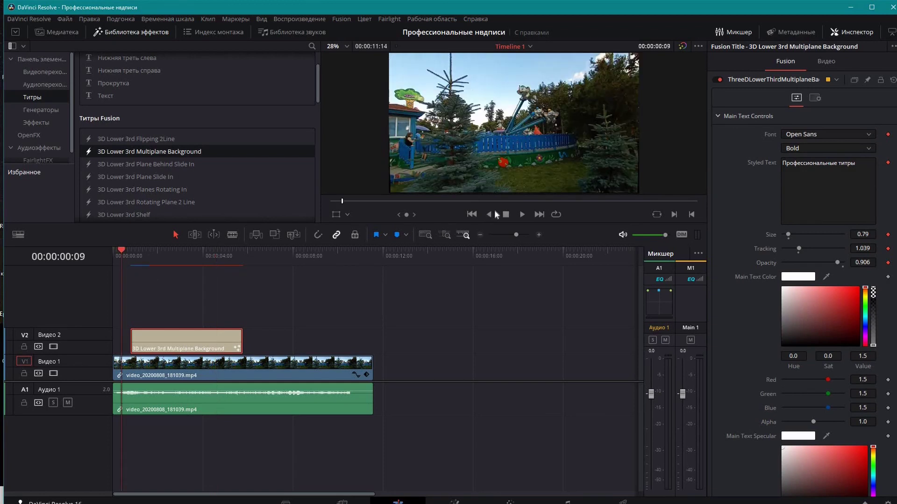
left_click(521, 214)
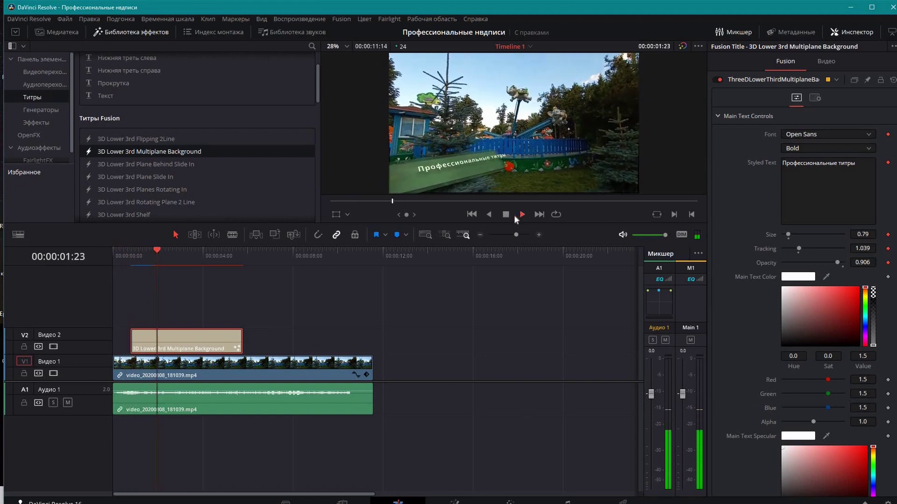
left_click(504, 215)
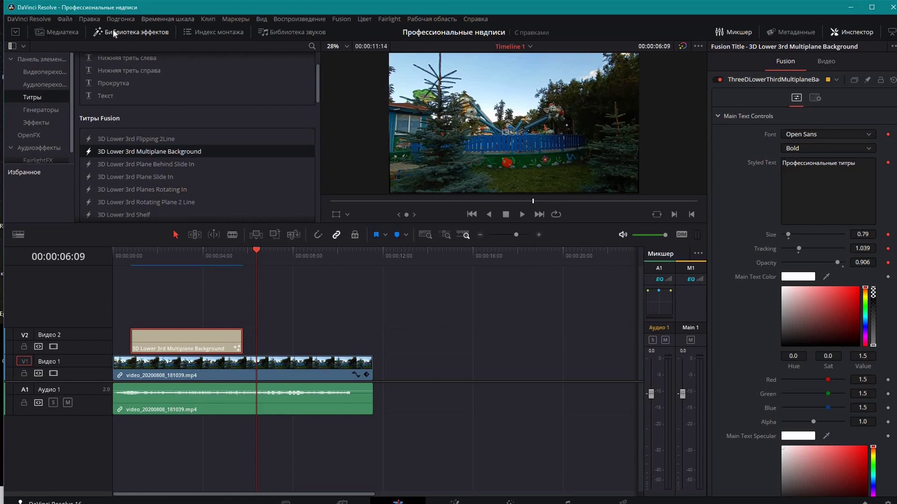
Step: Place video_20200808_181334.mp4 on Video 1 at about 00:00:12 and save the project
left_click(78, 32)
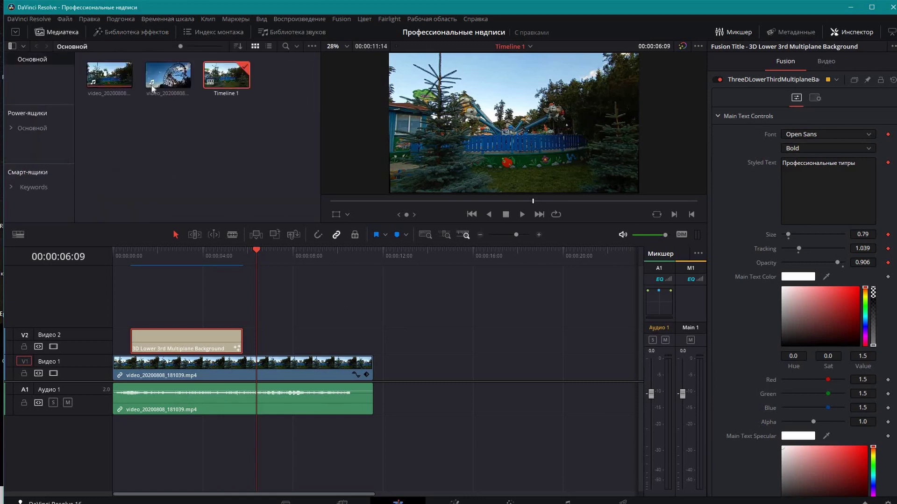
mouse_move(171, 83)
left_mouse_down()
mouse_move(344, 314)
mouse_move(409, 383)
left_mouse_up()
left_click(413, 254)
key("ctrl+s")
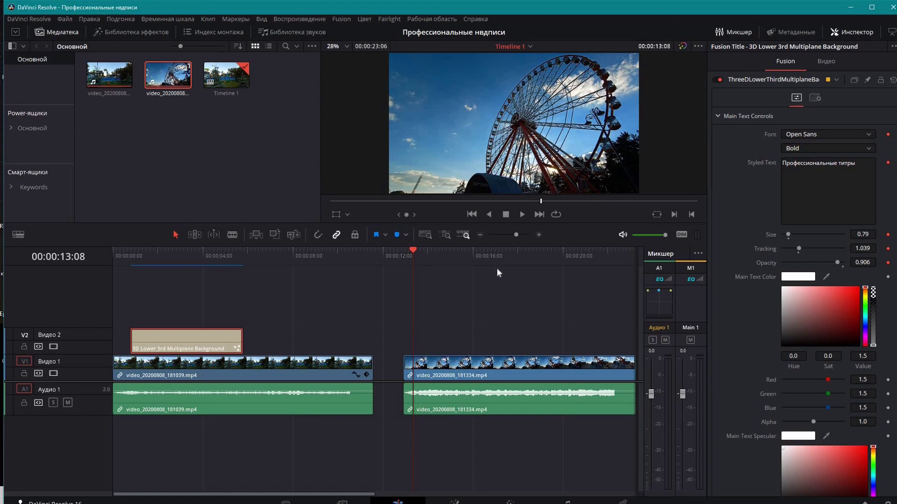
left_click(106, 33)
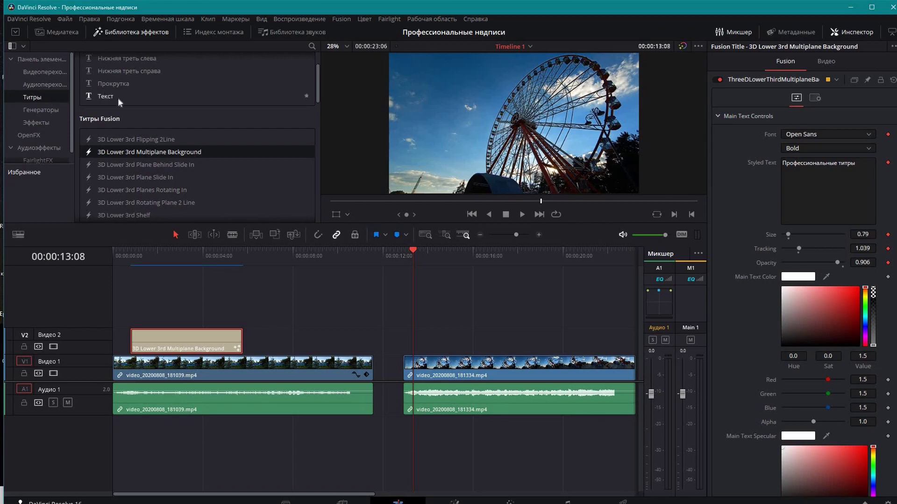
Step: Put the Текст title on Video 2 above the Ferris wheel clip and park the playhead on it
scroll(118, 97, "up", 2)
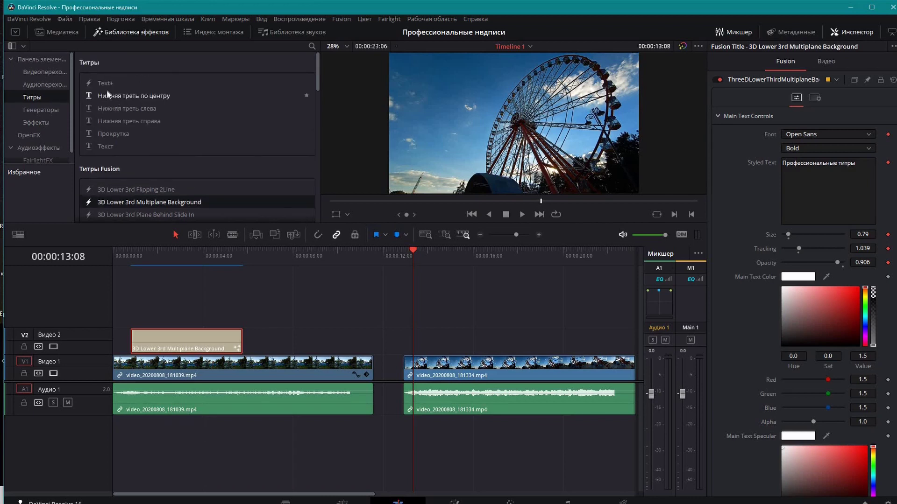
left_click(105, 149)
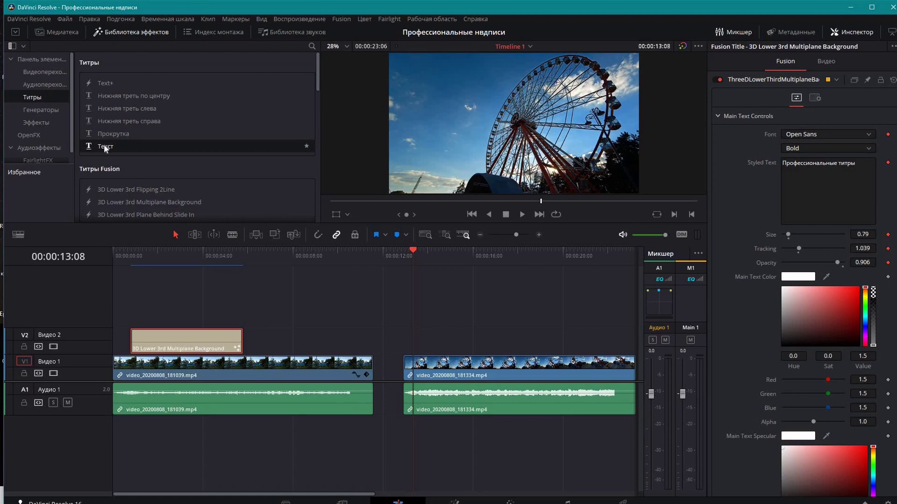
left_click_drag(105, 148, 439, 301)
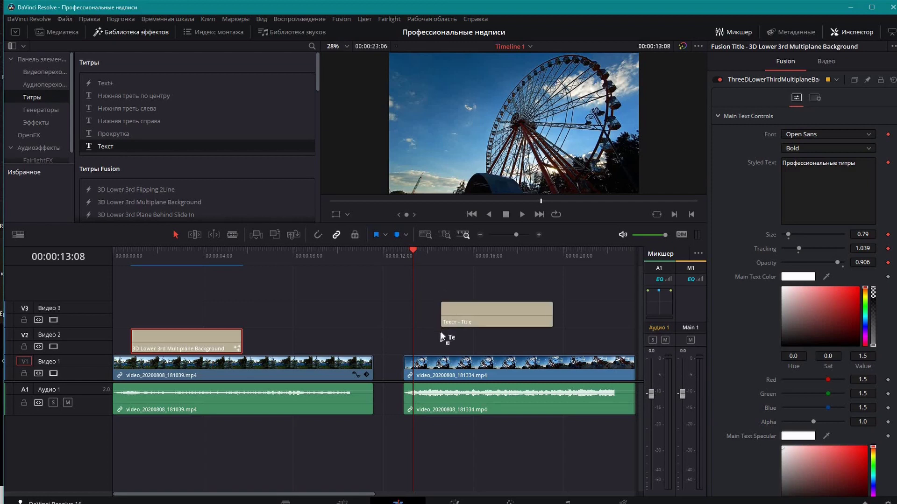
left_click_drag(442, 322, 441, 333)
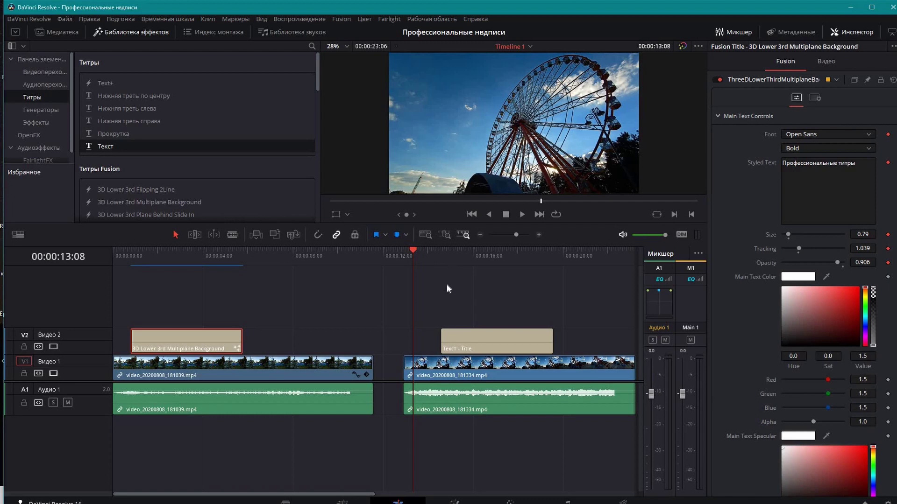
left_click(466, 337)
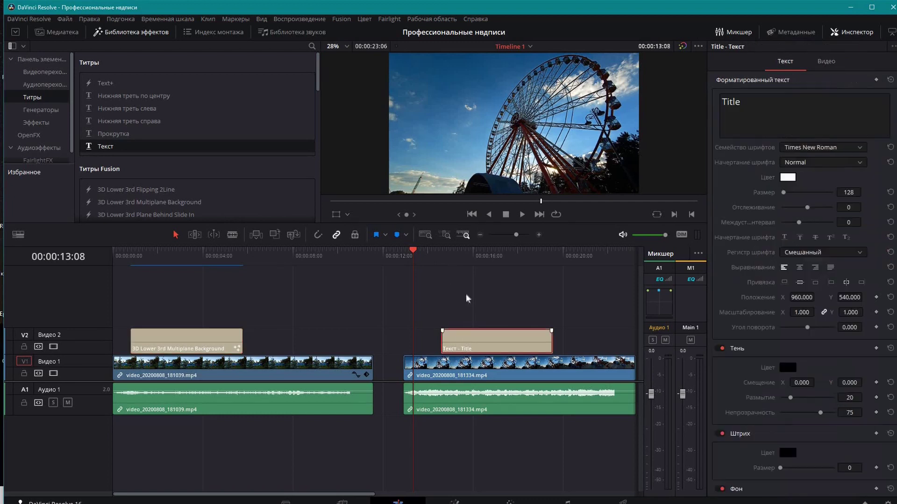
left_click(455, 258)
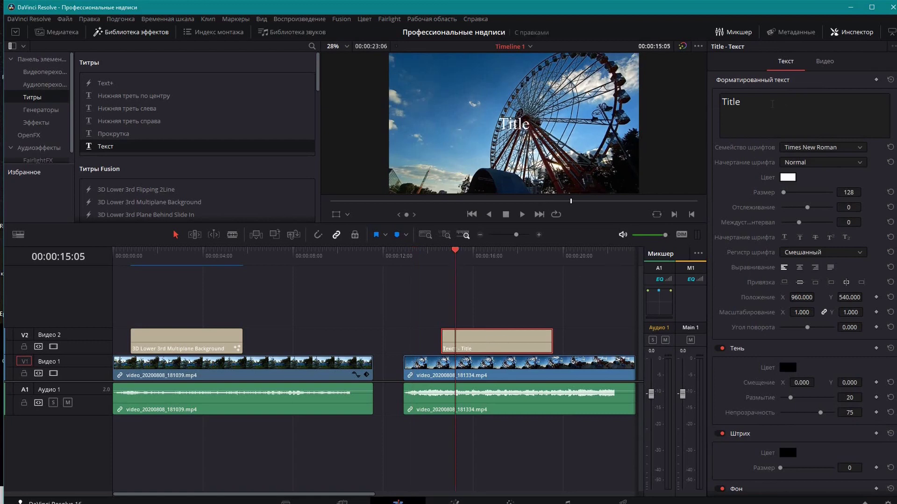
Step: Replace 'Title' with 'Колесо обзора' and set the font family to Tahoma
left_click(764, 104)
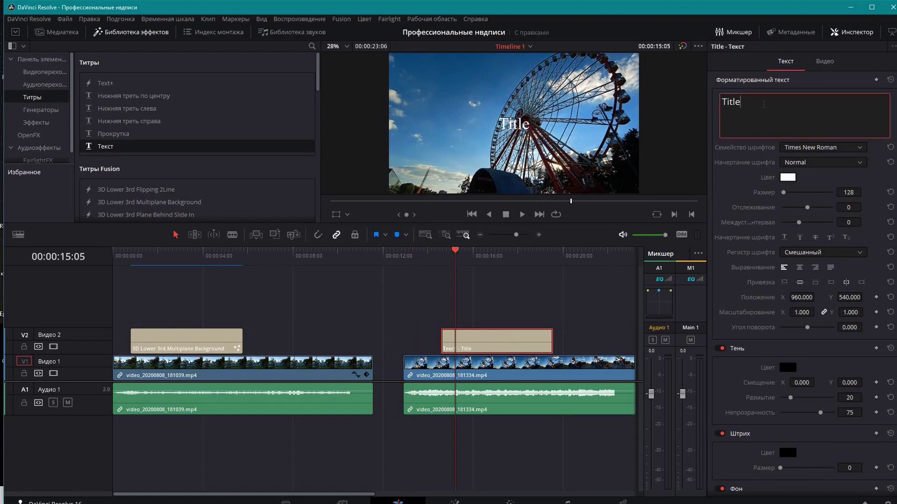
key("BackSpace")
key("BackSpace")
key("BackSpace")
type("Колесо обзора")
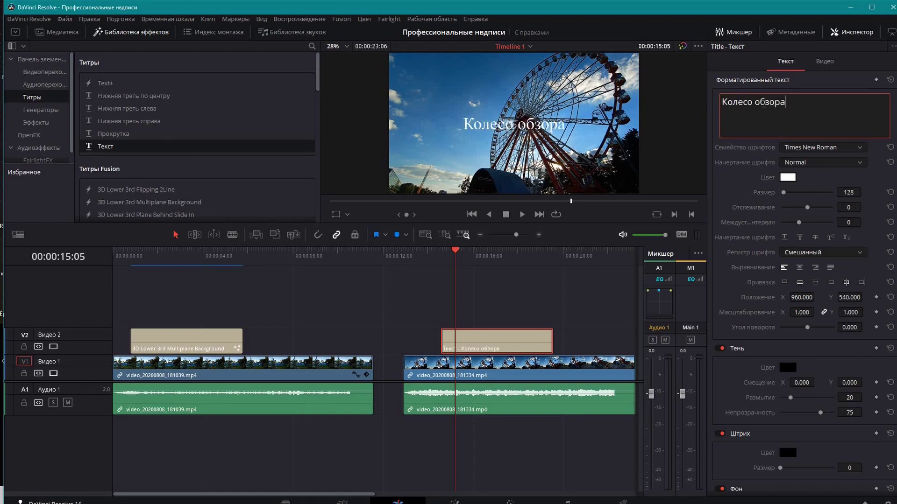
left_click(865, 148)
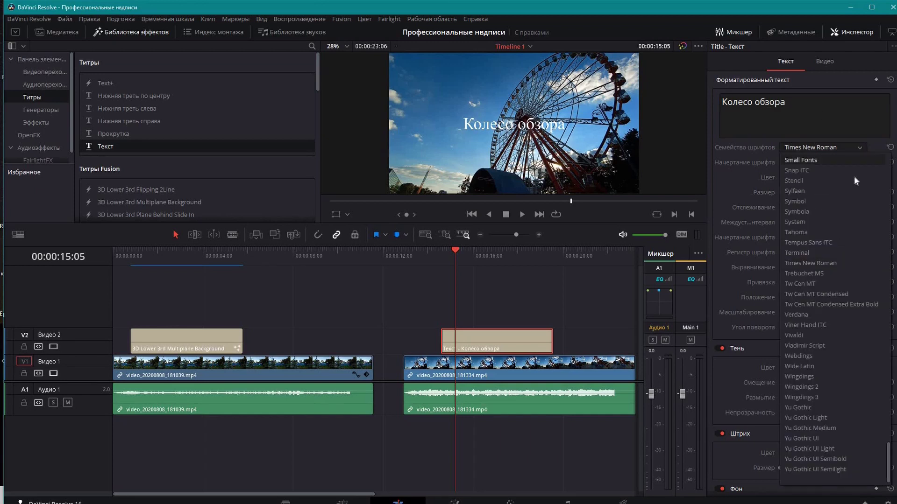
left_click(840, 231)
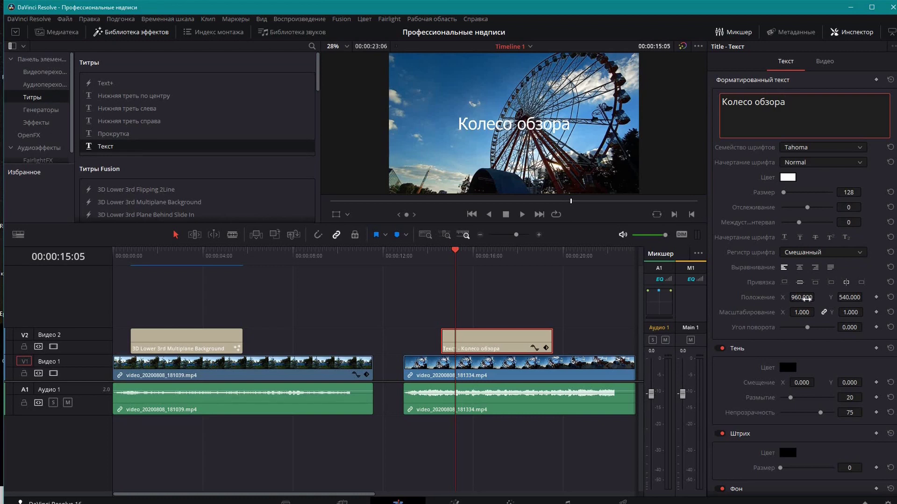
Step: Set the title's Position to X 550 and Y 145
mouse_move(807, 299)
left_mouse_down()
mouse_move(817, 298)
mouse_move(810, 299)
left_mouse_up()
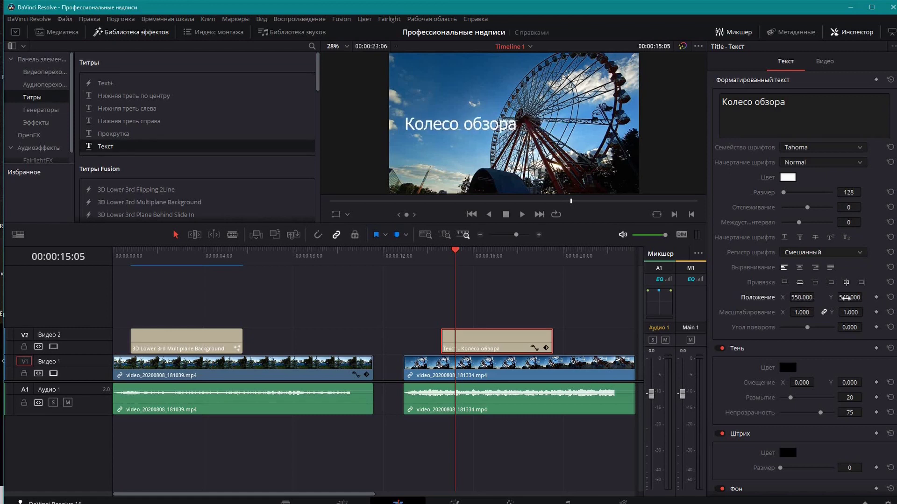
left_click_drag(845, 297, 831, 297)
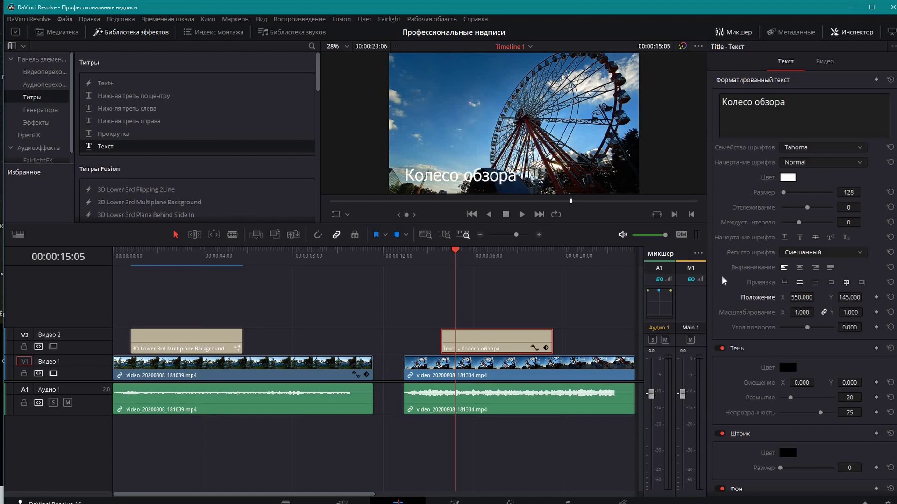
Step: Set Смещение X in the title's Тень section to 13.000
scroll(722, 278, "down", 3)
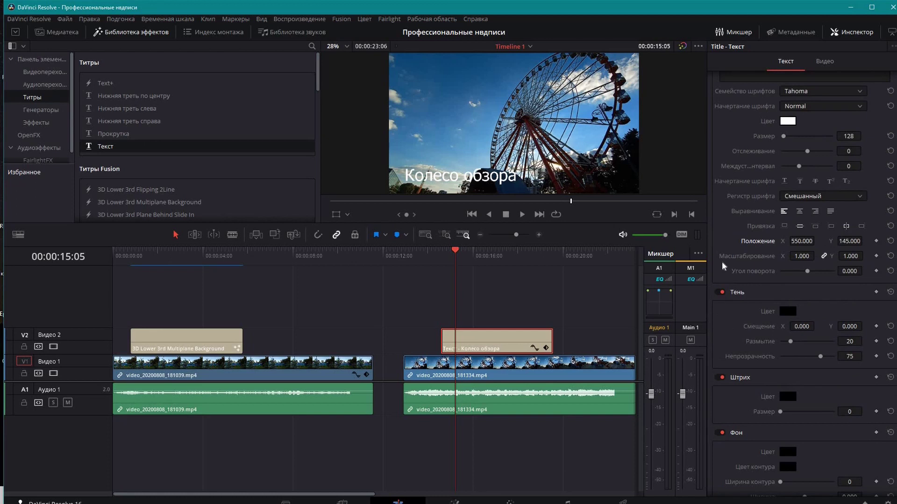
scroll(723, 267, "down", 2)
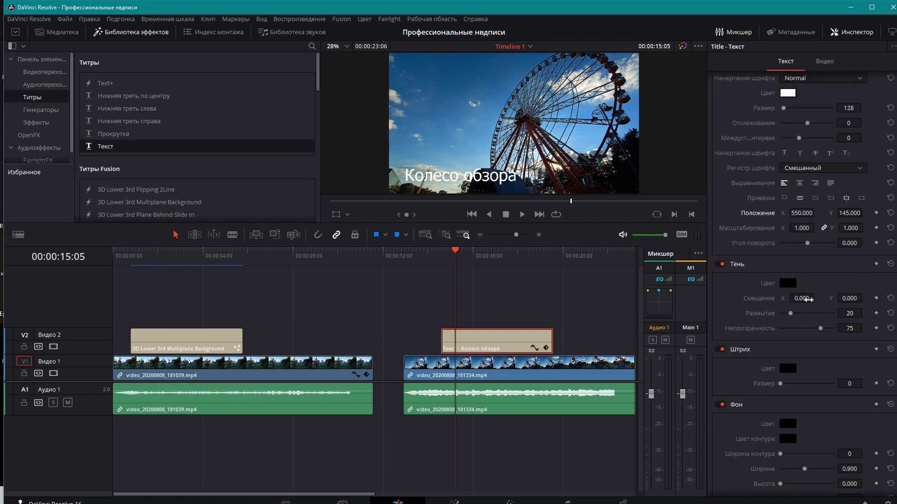
left_click_drag(796, 298, 817, 297)
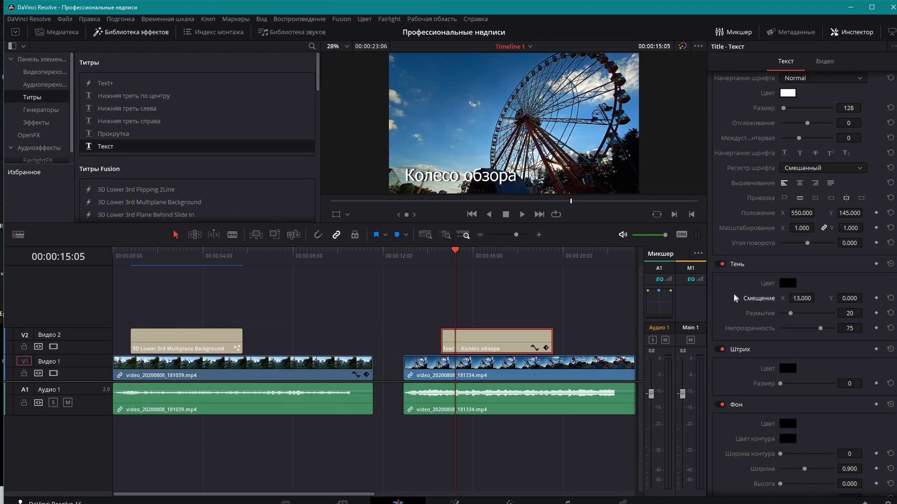
scroll(736, 299, "down", 2)
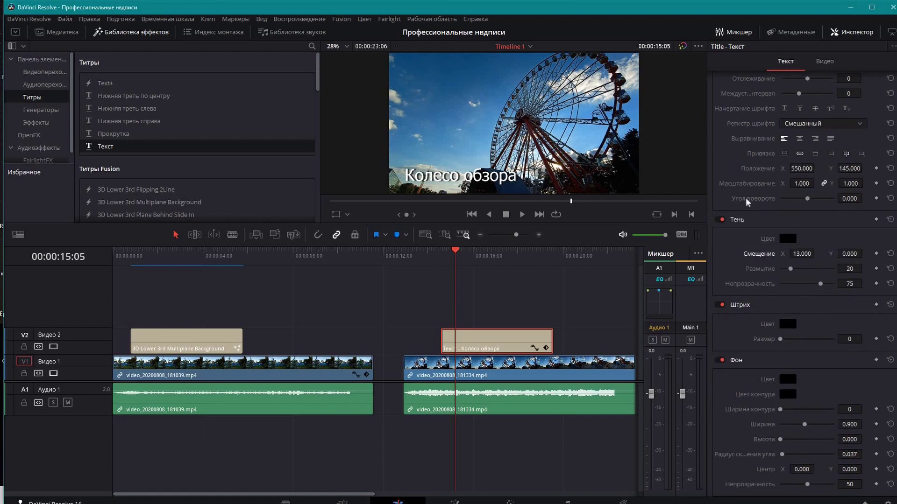
Step: Set the title's Фон background colour to dark red #550000
left_click(788, 380)
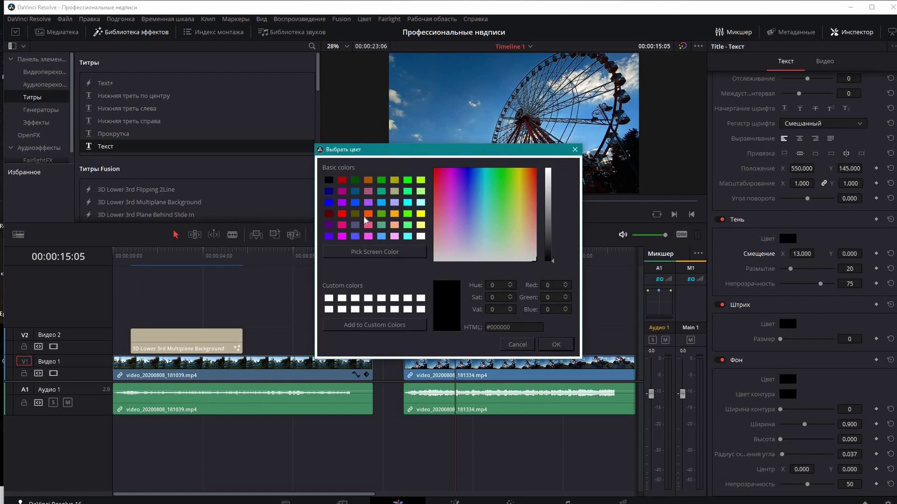
left_click(330, 218)
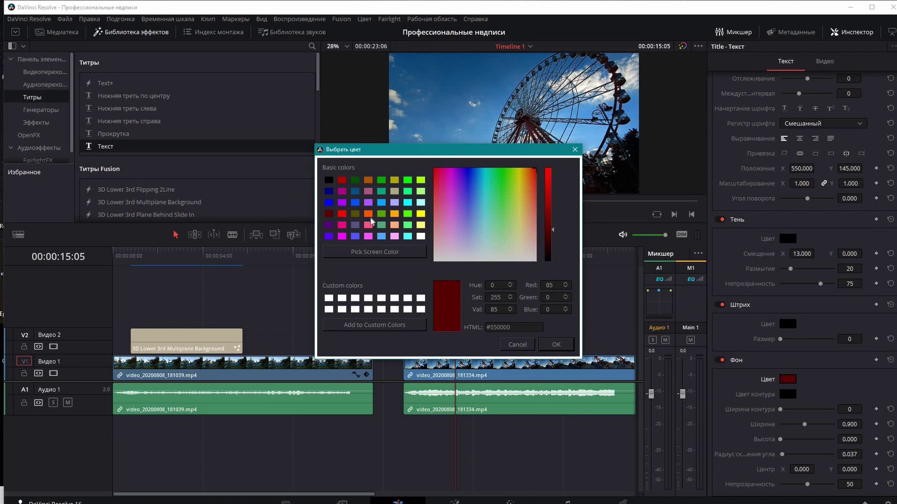
left_click(551, 345)
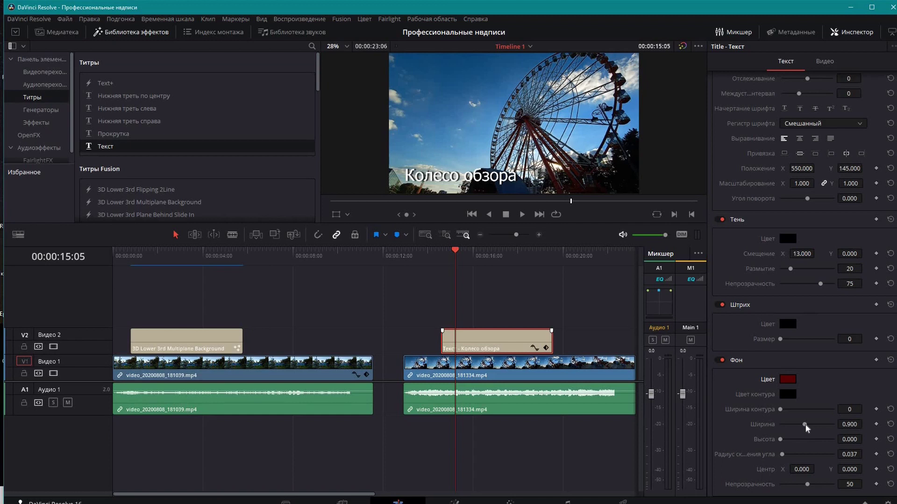
Step: Size the dark-red box to 0.539 × 0.191, with corner radius 0.017 and opacity 74
left_click_drag(805, 425, 785, 440)
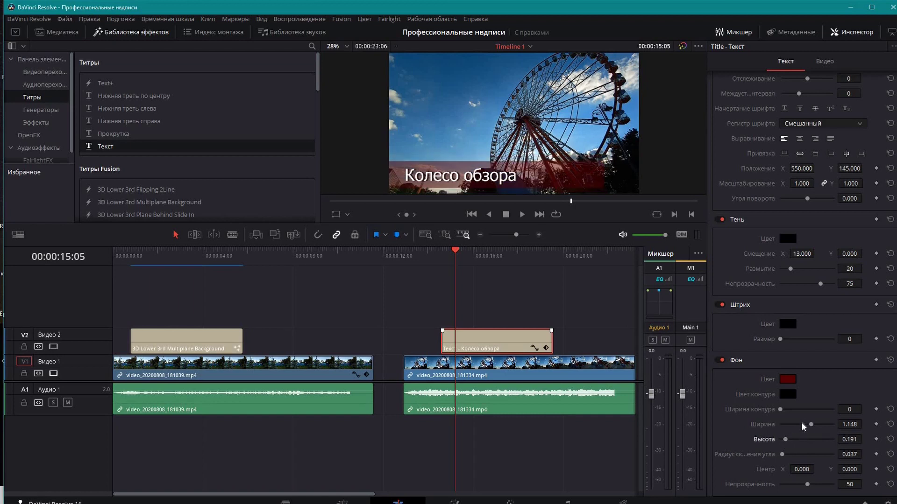
left_click_drag(811, 425, 795, 426)
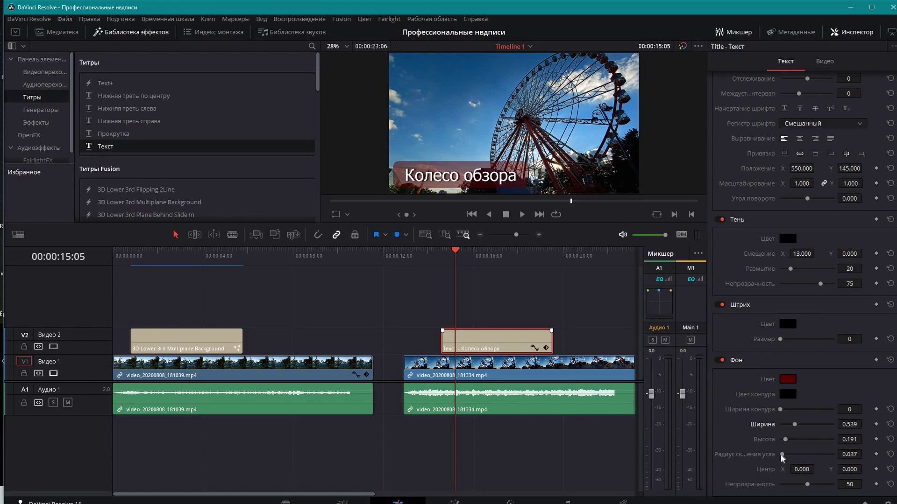
left_click_drag(781, 454, 779, 455)
left_click_drag(779, 455, 781, 457)
mouse_move(808, 485)
left_mouse_down()
mouse_move(823, 496)
mouse_move(819, 488)
left_mouse_up()
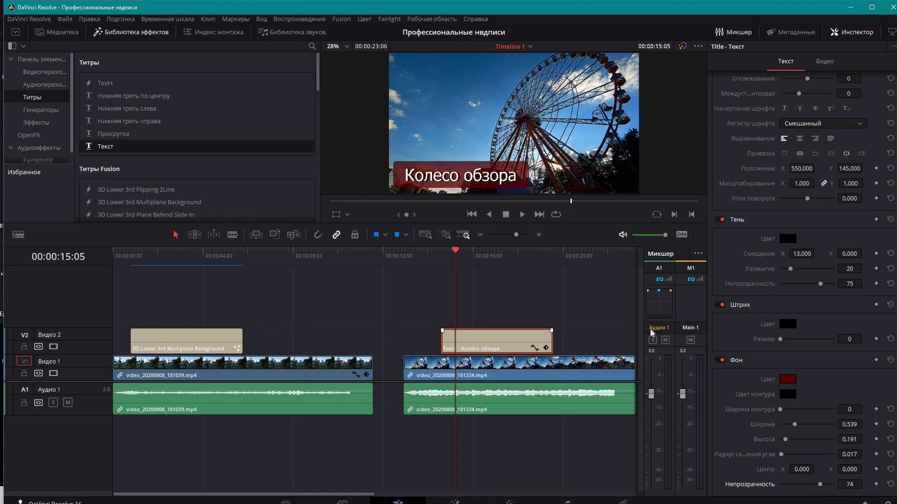
Step: Preview the Колесо обзора title, then trim the title clip's end in to about 03:03
left_click(405, 258)
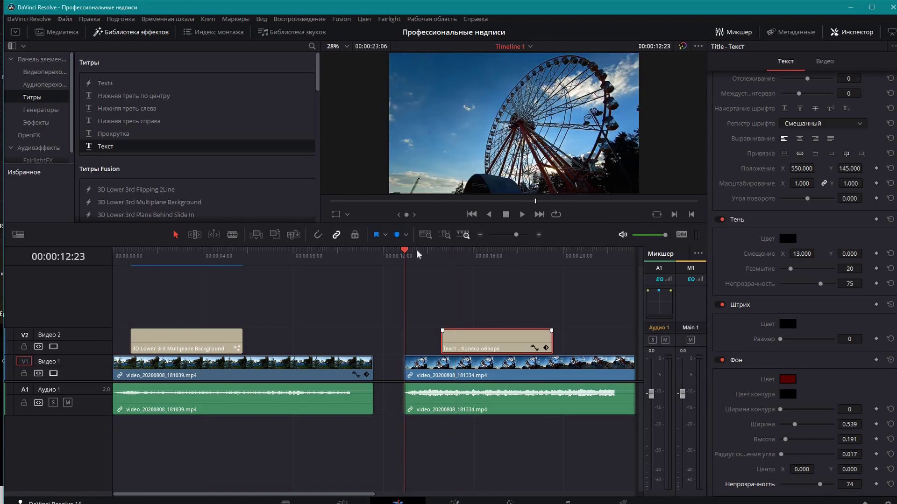
left_click(523, 215)
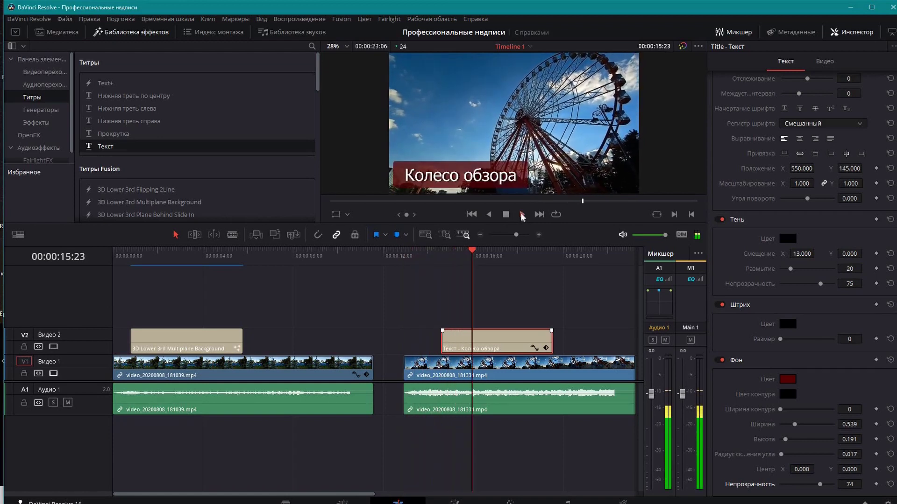
key("space")
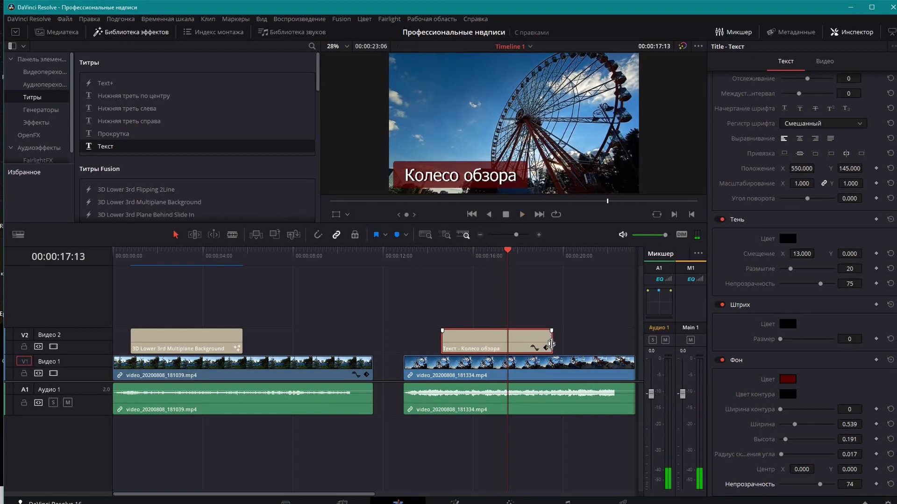
left_click_drag(548, 347, 509, 350)
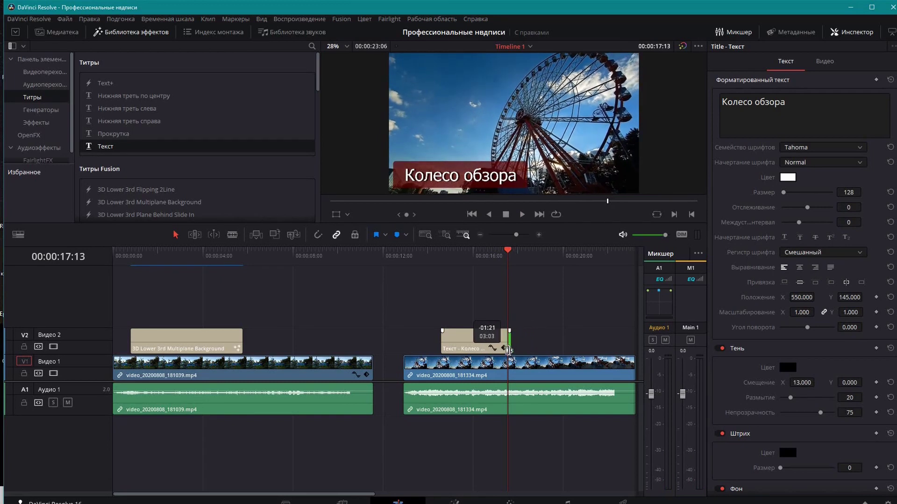
Step: Play back the roughly 3-second title over the Ferris wheel footage from just before it
left_click(425, 253)
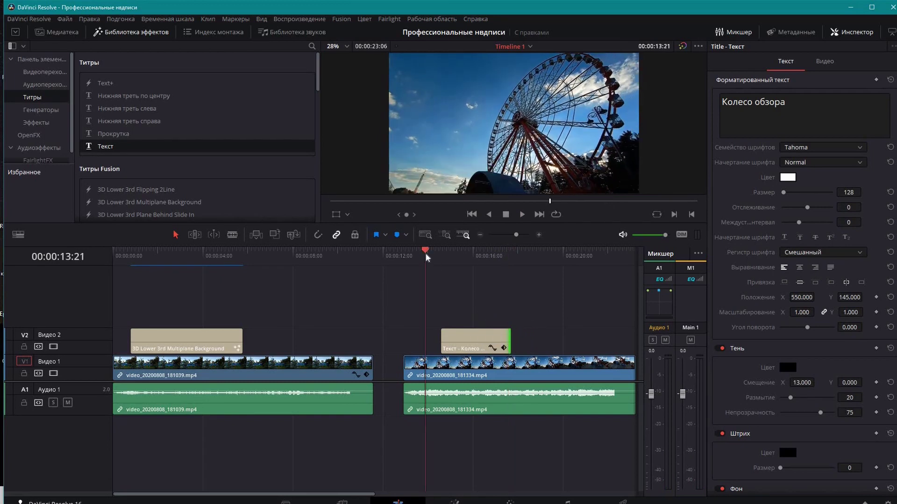
left_click(521, 215)
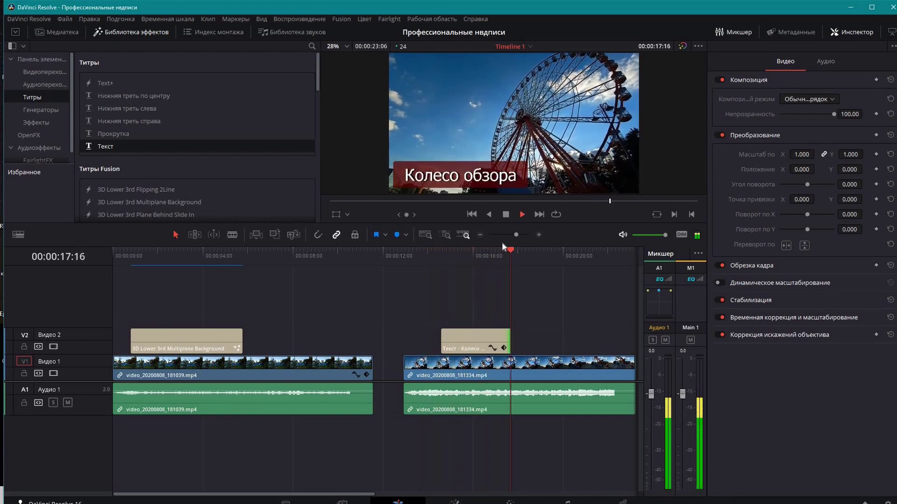
left_click(505, 215)
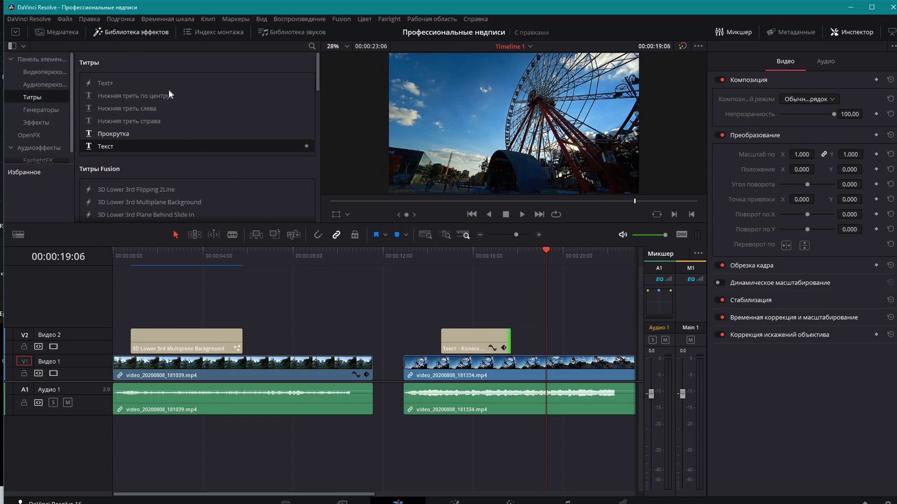
Step: Reopen the Effects Library, select Видеопереходы and scroll to the Движение and Shape groups
left_click(126, 36)
left_click(123, 30)
left_click(52, 72)
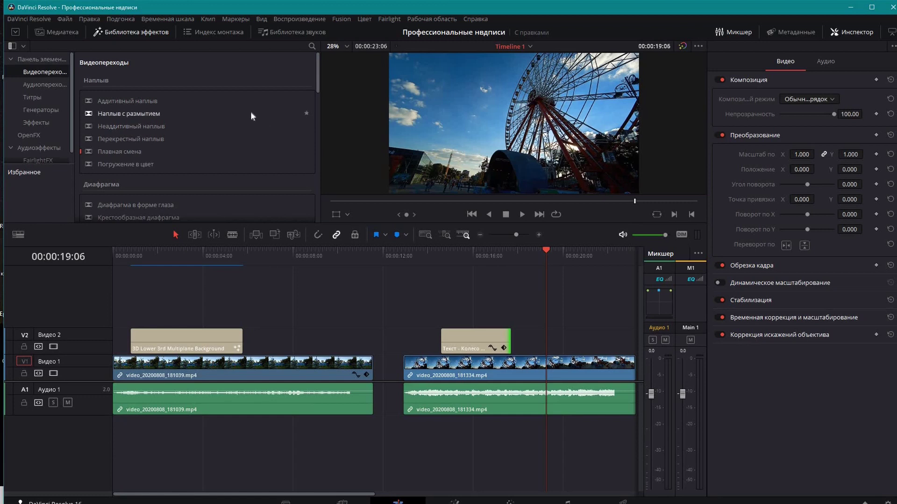
scroll(252, 115, "down", 2)
scroll(251, 114, "down", 2)
scroll(251, 115, "down", 2)
scroll(252, 114, "down", 2)
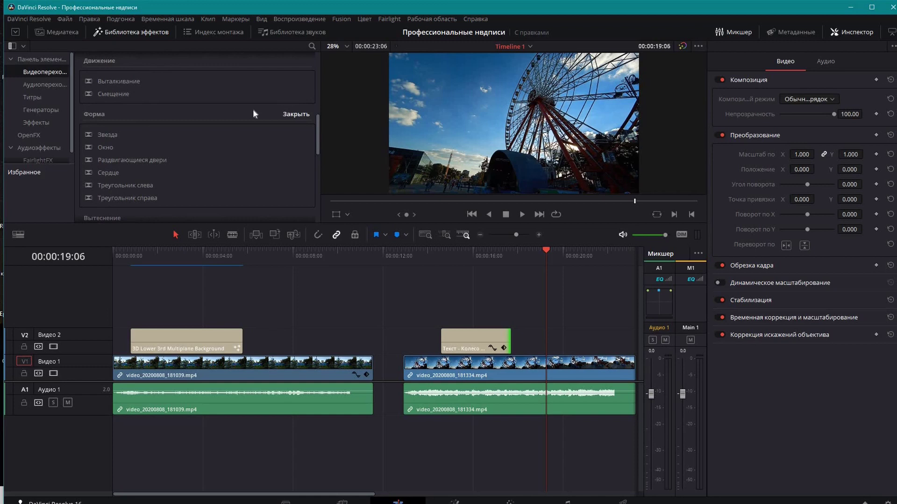
scroll(253, 111, "up", 1)
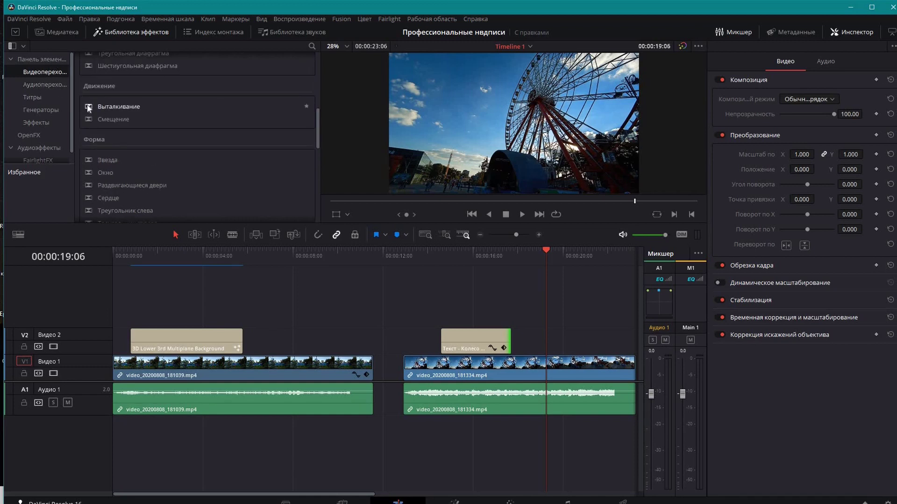
Step: Drop a 1-second Выталкивание transition on the title's start, keeping its preset at push left
left_click_drag(90, 108, 406, 286)
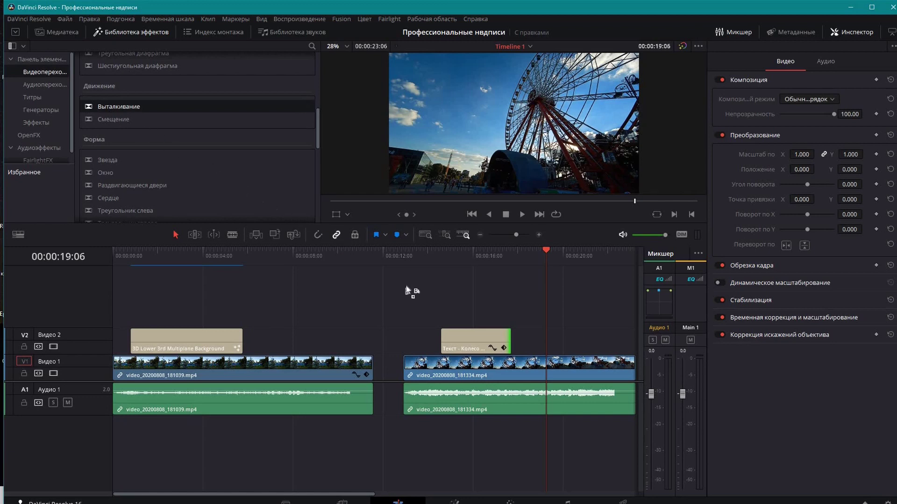
left_click_drag(447, 338, 448, 337)
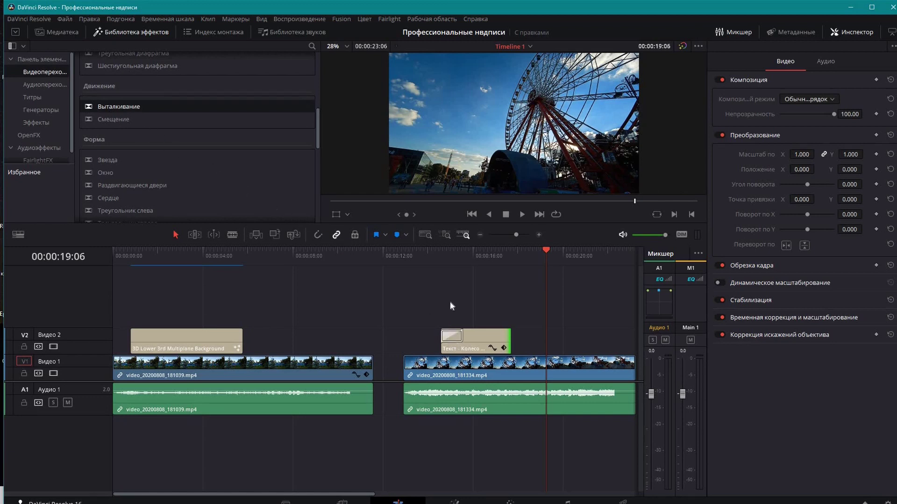
left_click(452, 336)
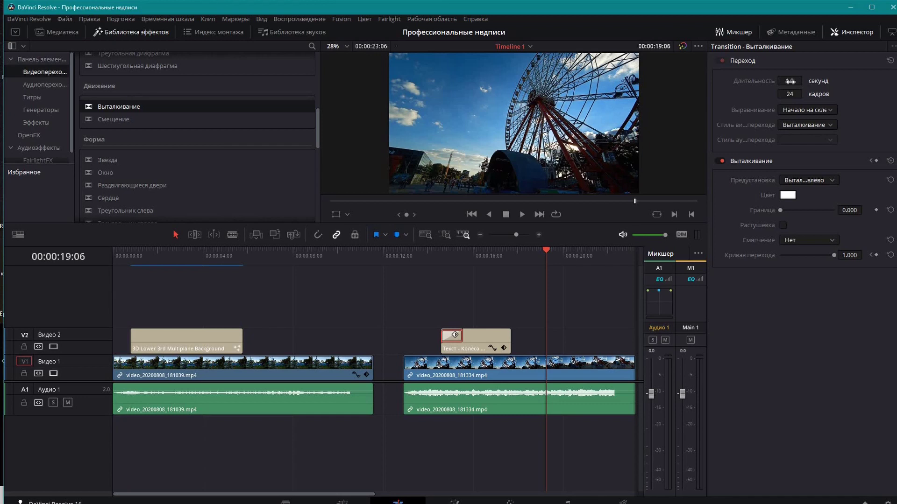
left_click(832, 181)
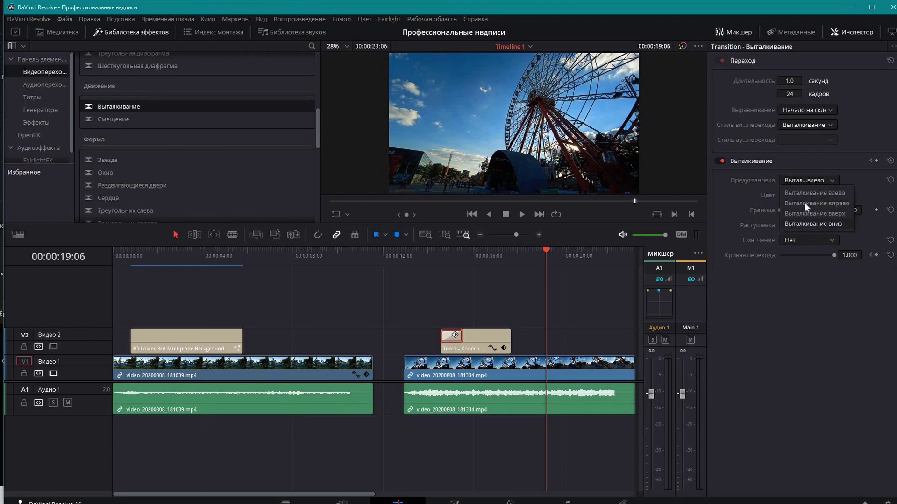
left_click(781, 162)
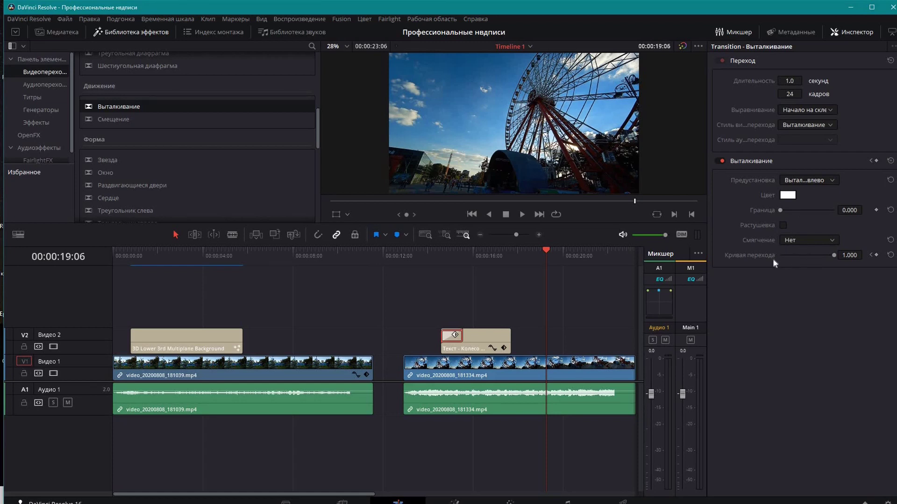
Step: Slightly adjust the first transition's easing curve and preview the title's push-in
left_click_drag(834, 255, 826, 254)
left_click(429, 258)
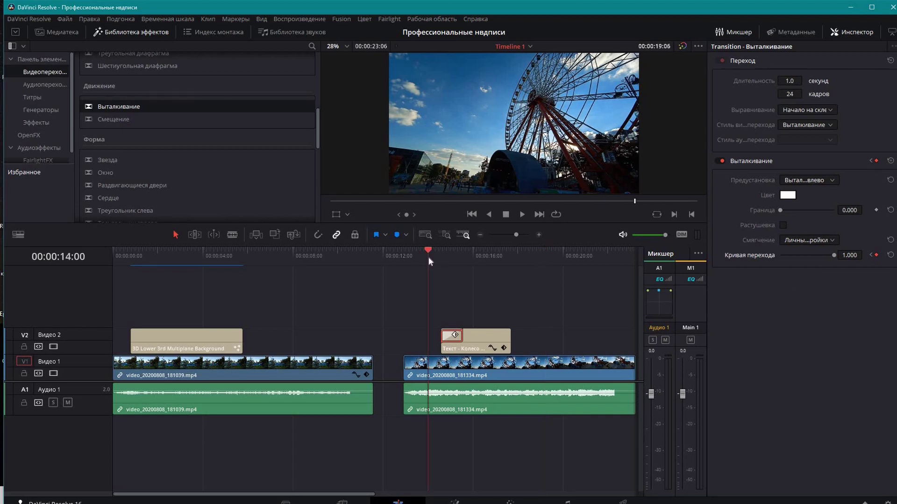
left_click(523, 213)
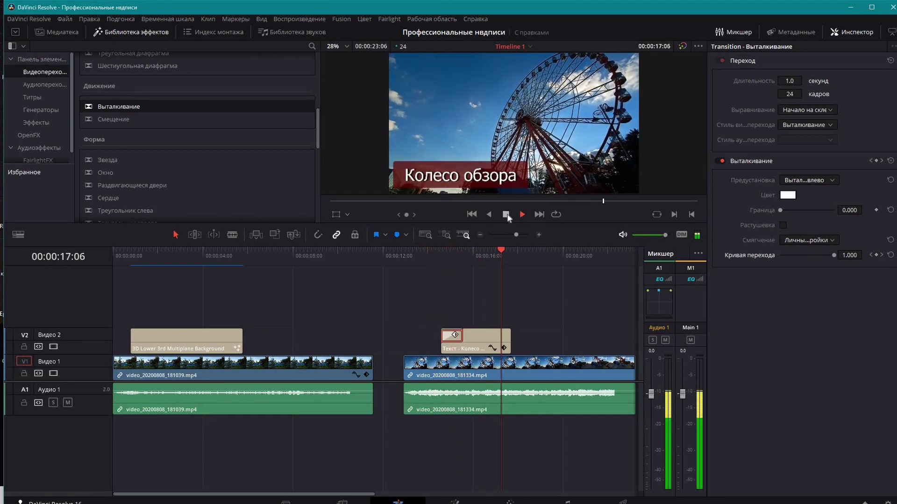
left_click(507, 215)
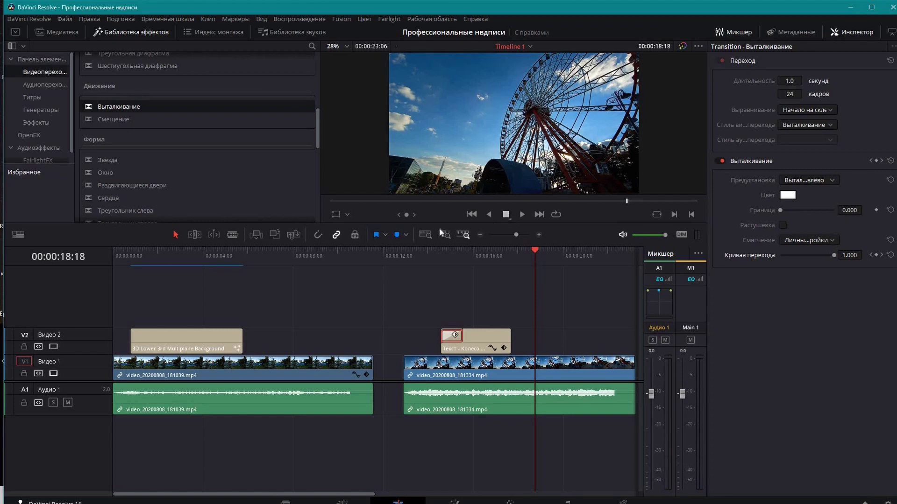
Step: Add a Выталкивание transition to the title's end and preview both transitions
mouse_move(124, 110)
left_mouse_down()
mouse_move(502, 304)
mouse_move(506, 335)
left_mouse_up()
left_click(418, 256)
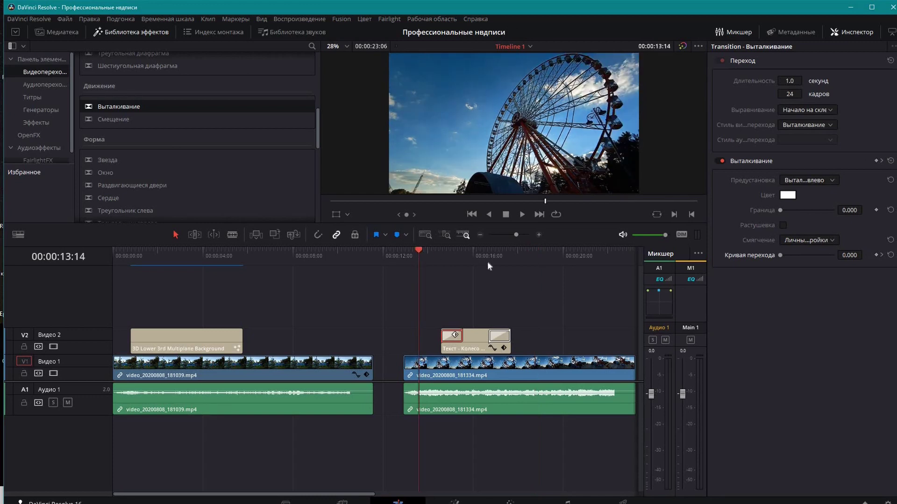
left_click(520, 214)
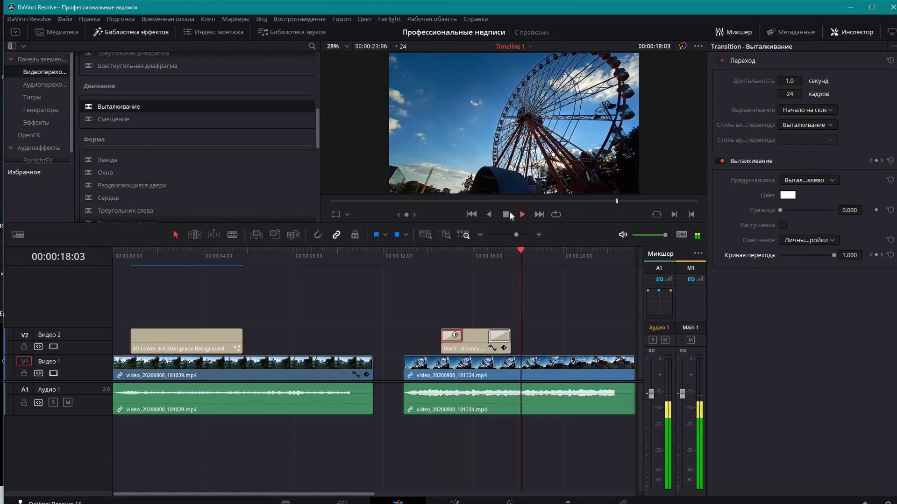
Step: Set the ending Выталкивание transition's preset to Выталкивание вправо (push right)
left_click(508, 214)
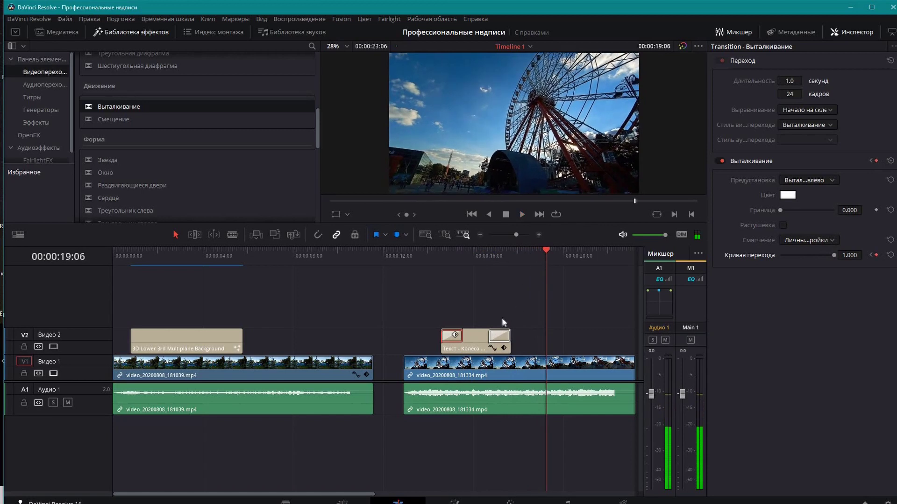
left_click(499, 336)
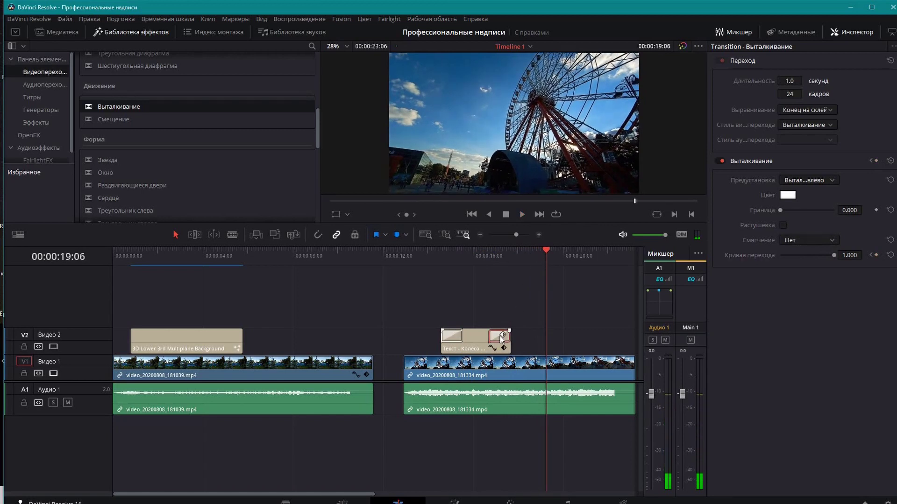
left_click(833, 180)
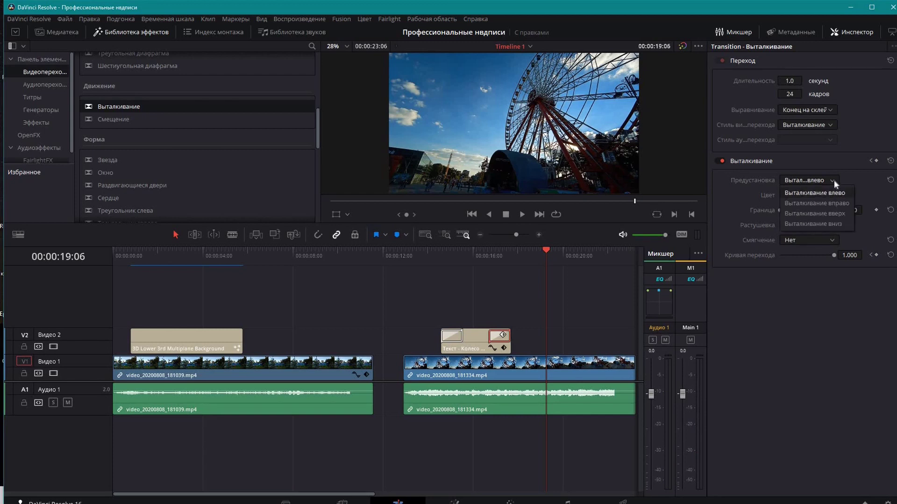
left_click(833, 203)
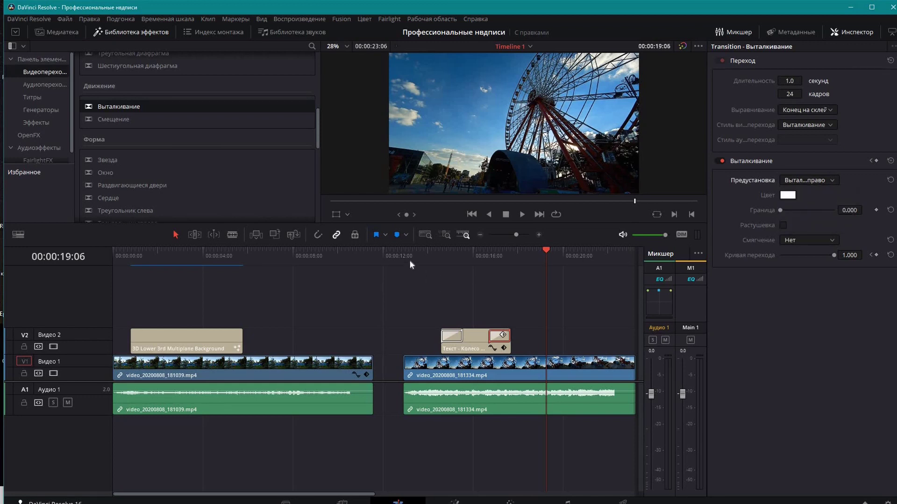
Step: Save the project with Ctrl+S and replay the title to check both transitions
key("ctrl+s")
left_click(422, 253)
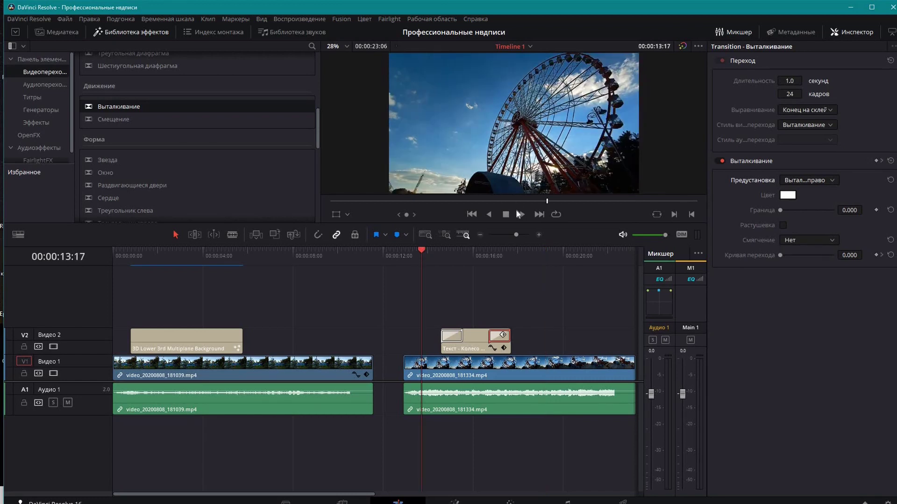
key("space")
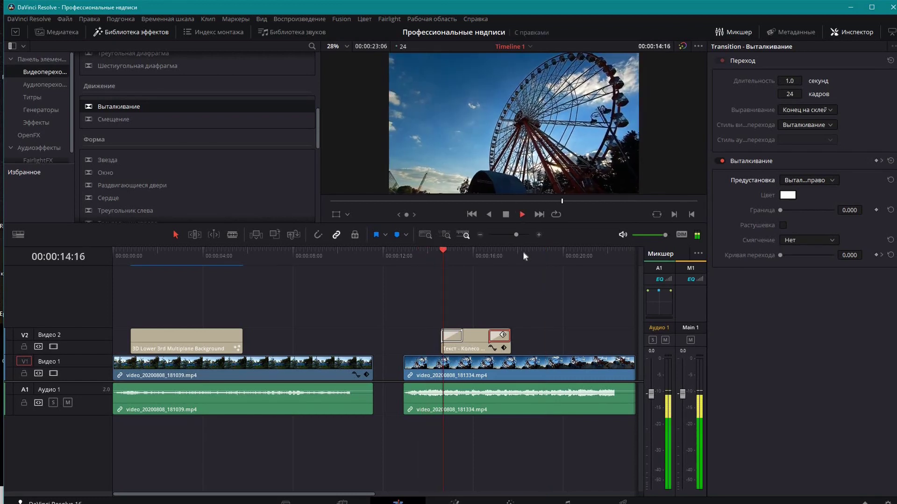